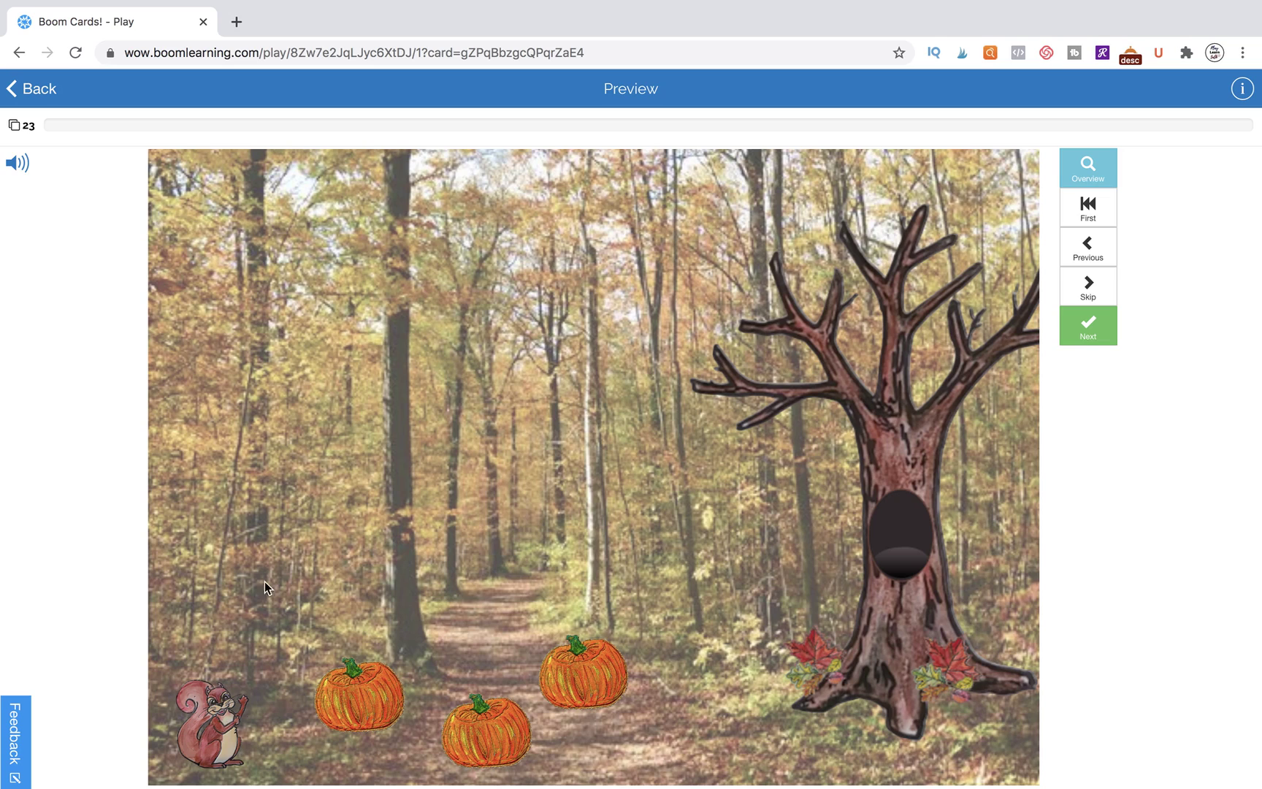
Step: In preview, drag three pumpkins to the tree base and move the squirrel into the tree
left_click_drag(232, 730, 523, 637)
left_click_drag(589, 669, 858, 699)
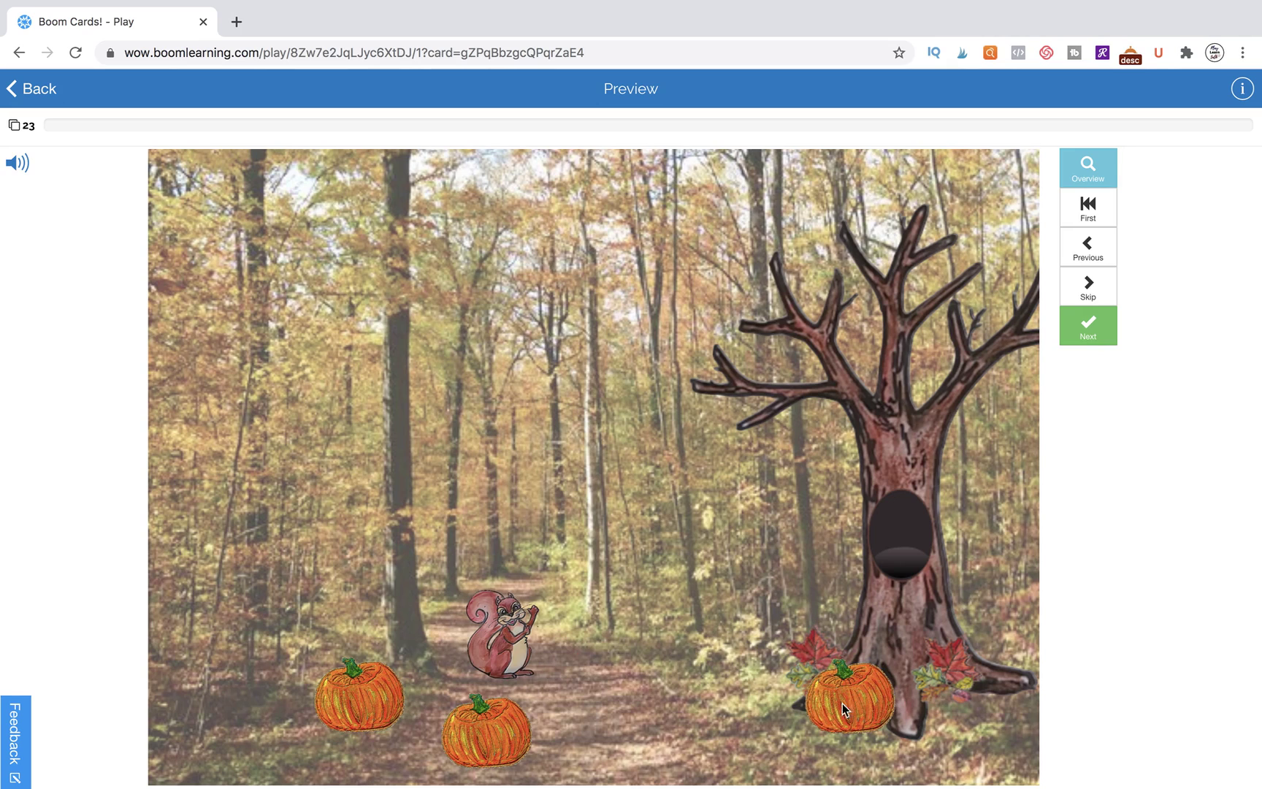
left_click_drag(515, 632, 850, 651)
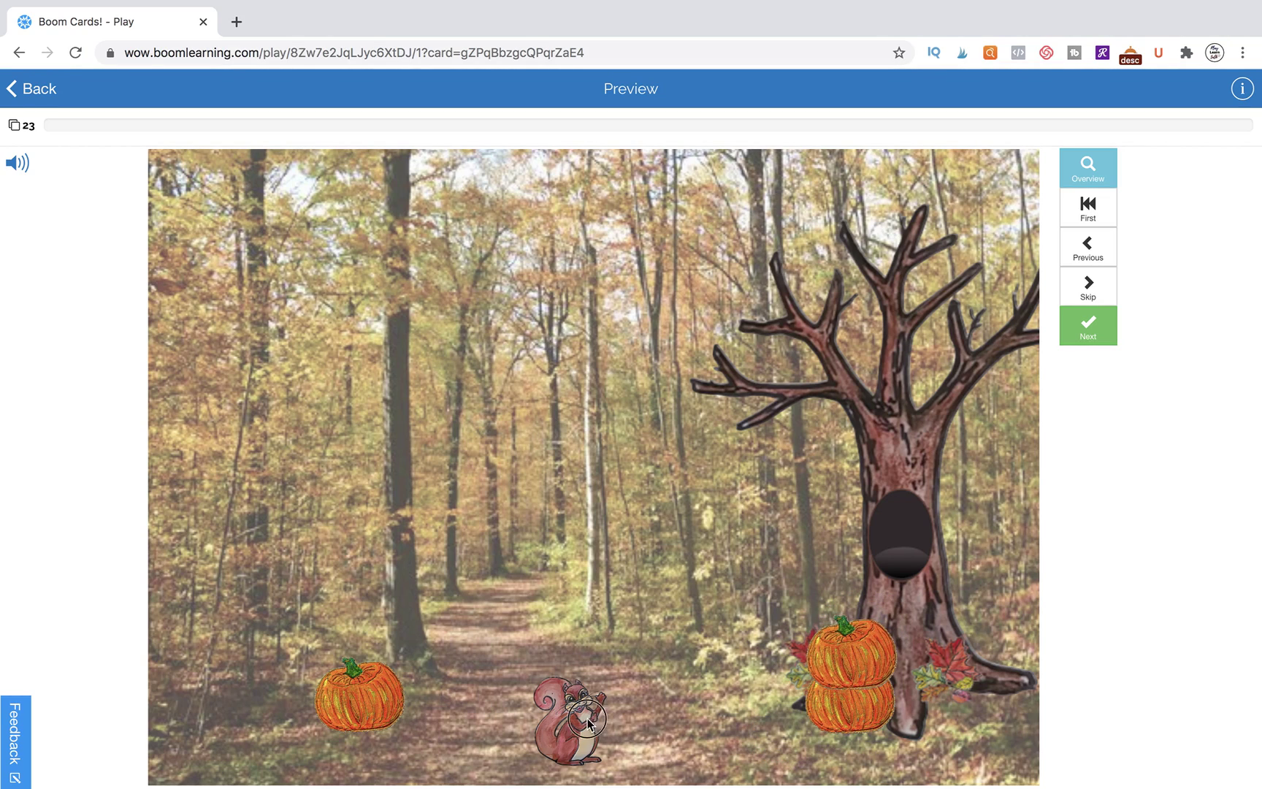
left_click_drag(588, 723, 861, 609)
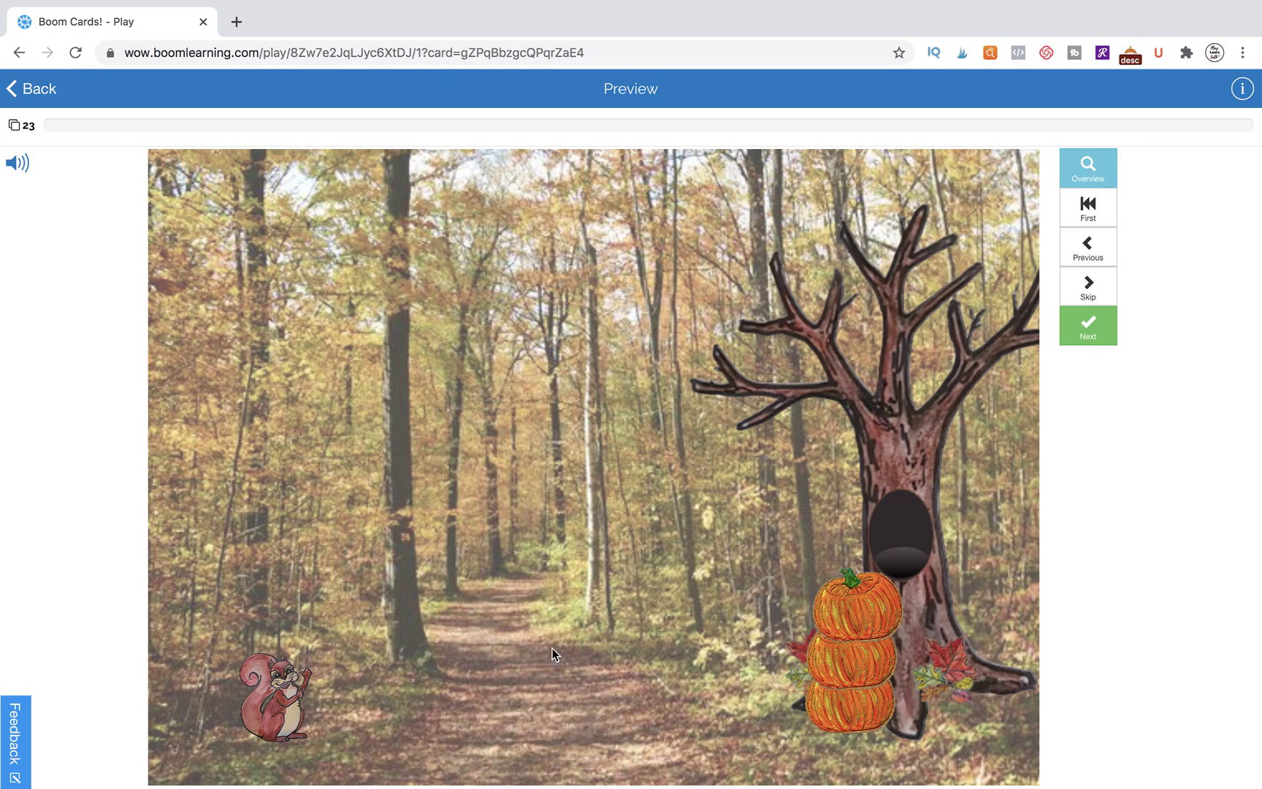
left_click_drag(308, 714, 916, 543)
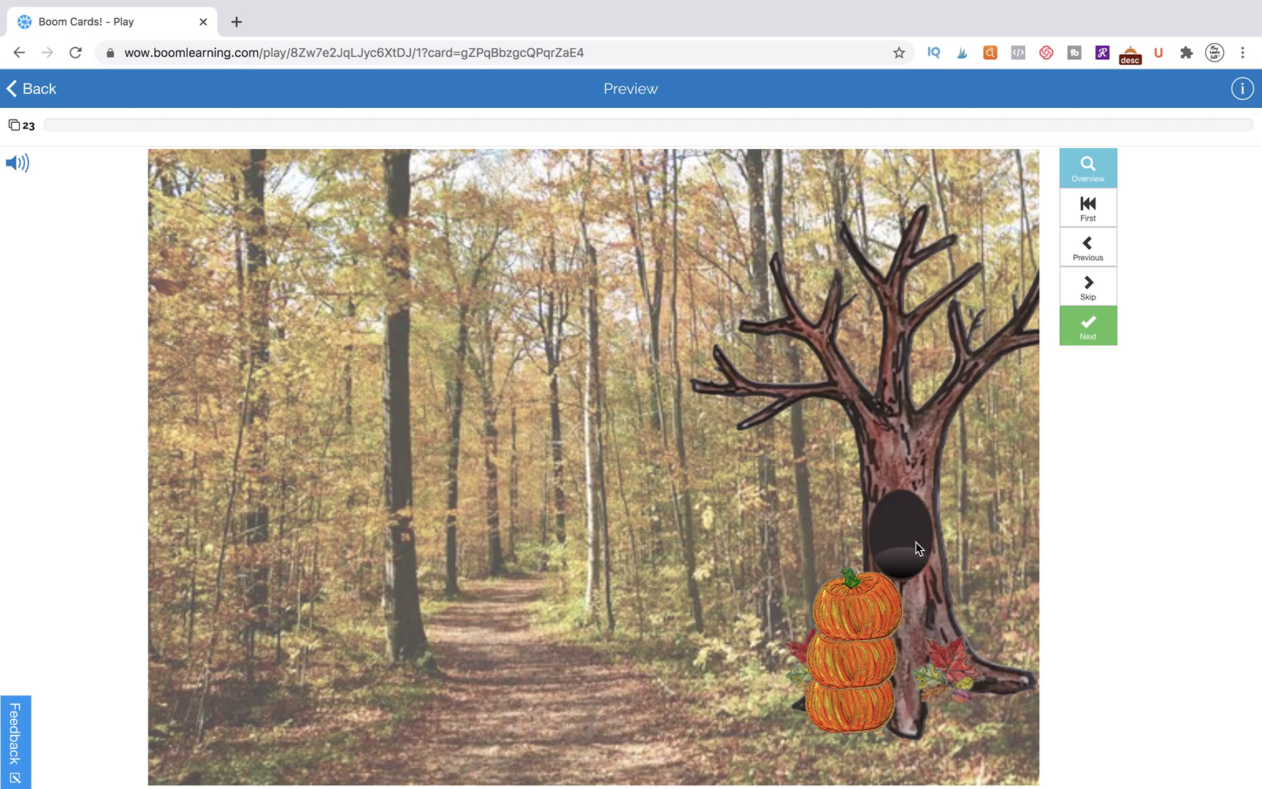
Step: Return to the editor and duplicate card 23 as a new card 24
left_click(37, 89)
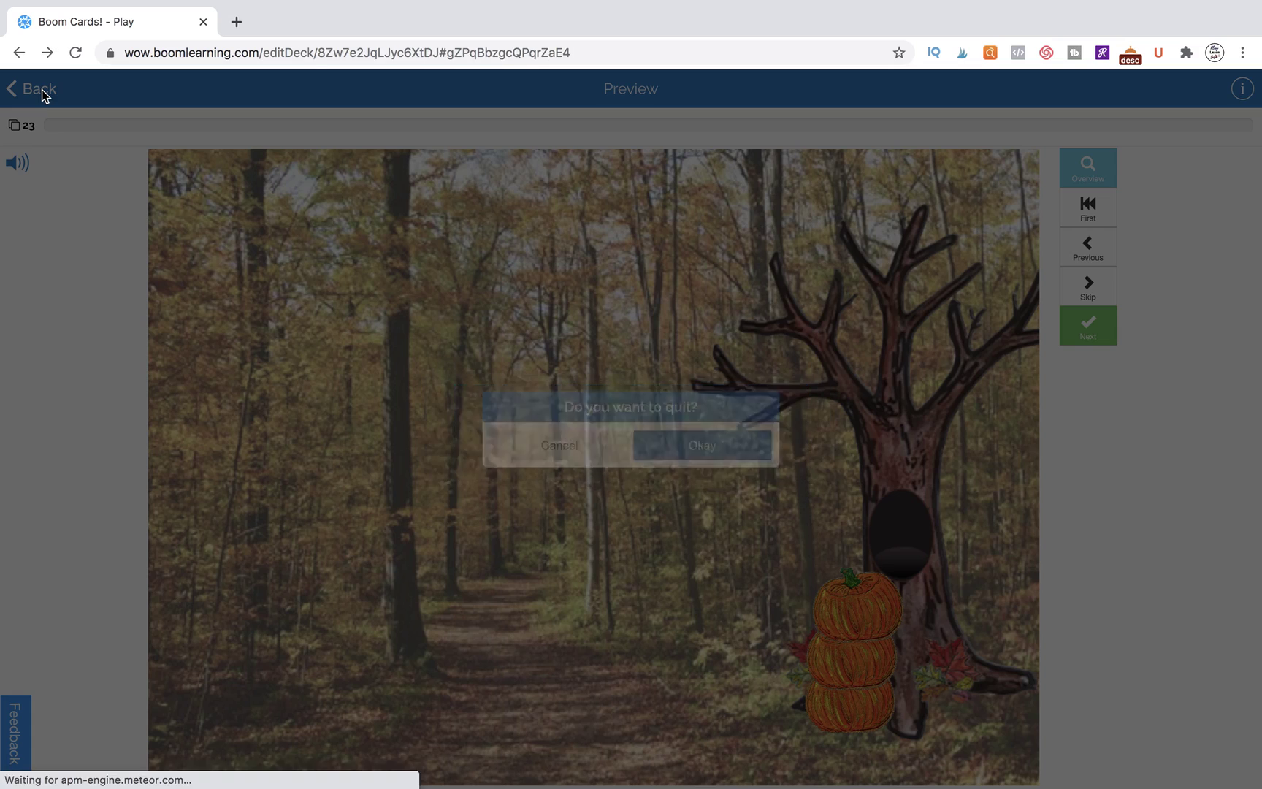
scroll(106, 686, "down", 10)
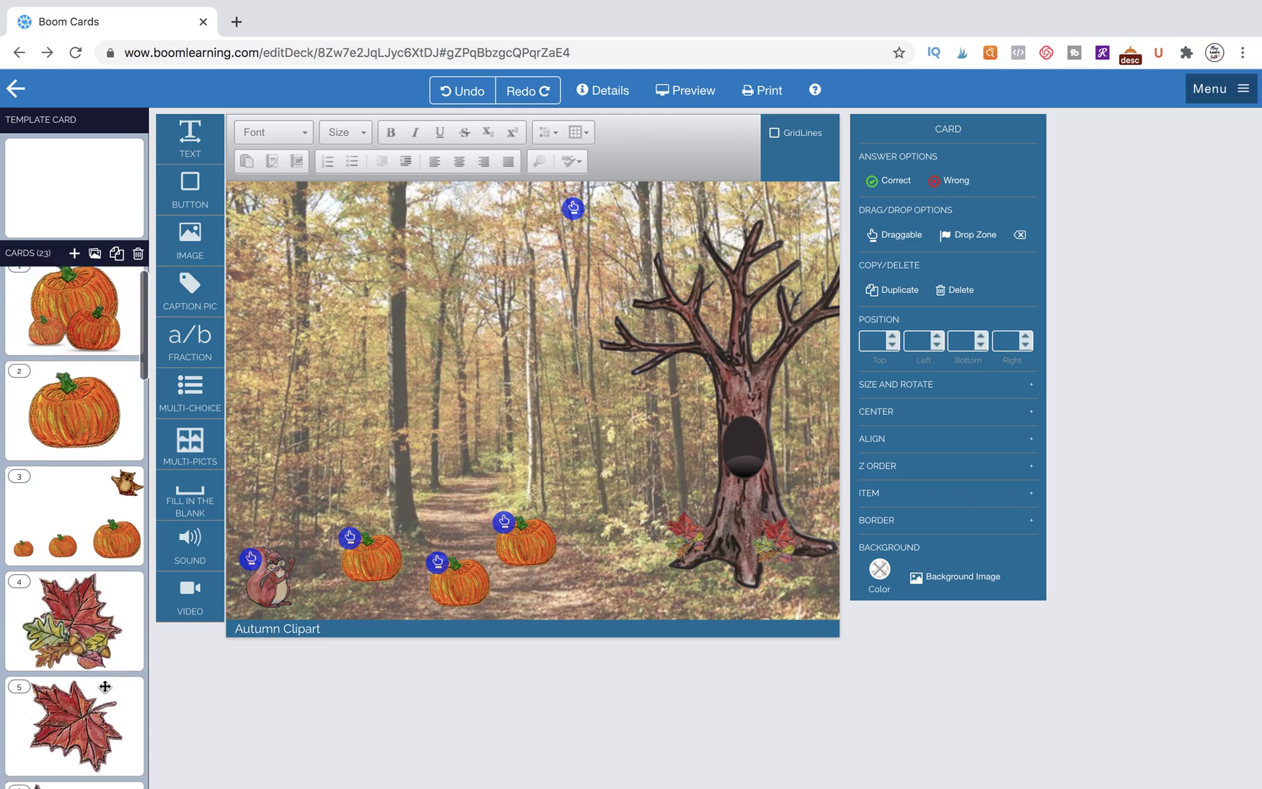
scroll(106, 686, "down", 15)
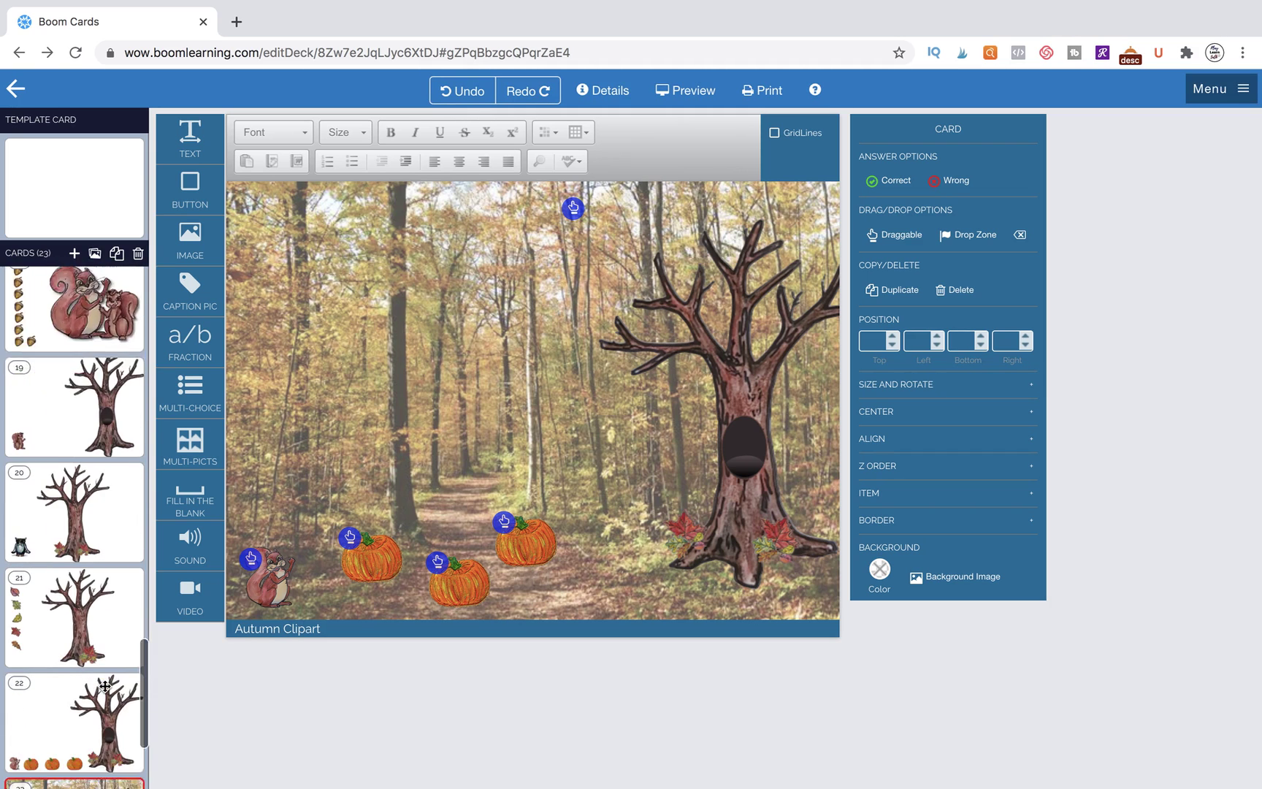
left_click(116, 256)
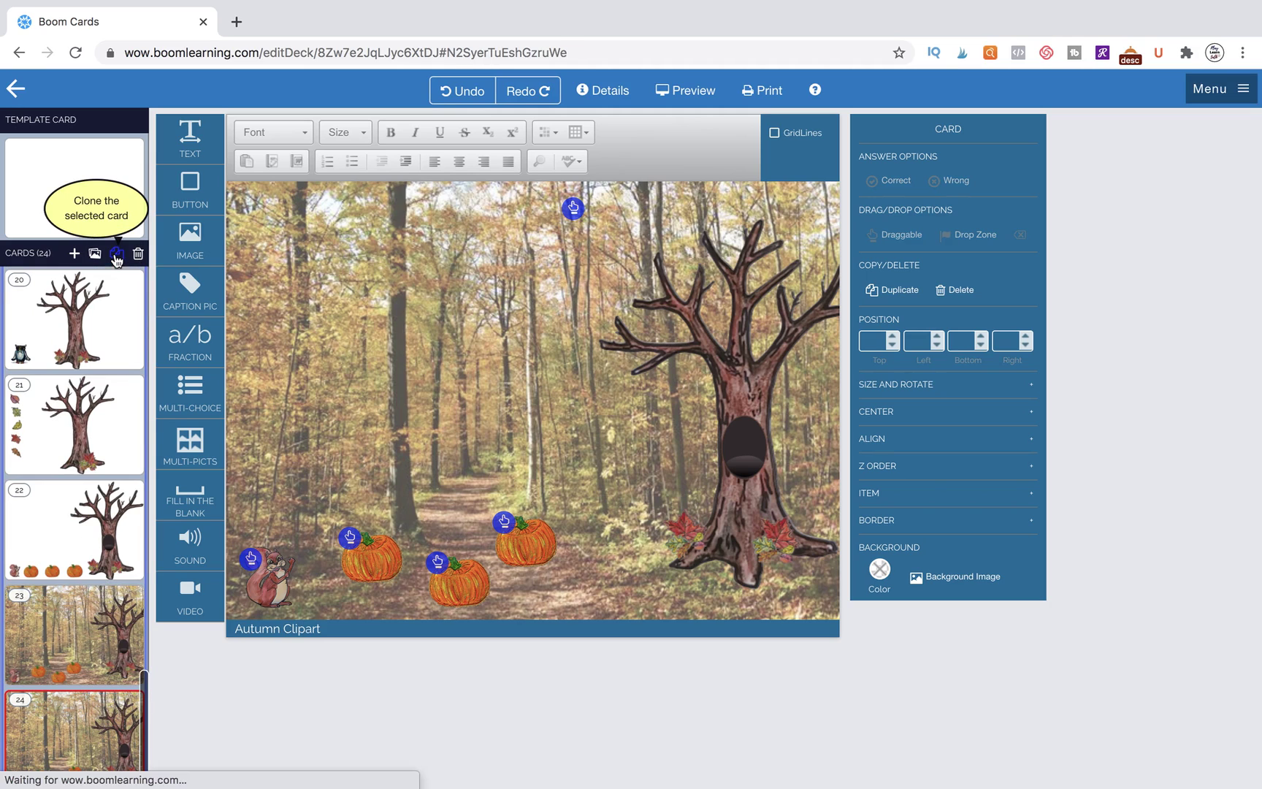
Step: Delete the tree, all three pumpkins and the squirrel from card 24
left_click(725, 491)
key("Delete")
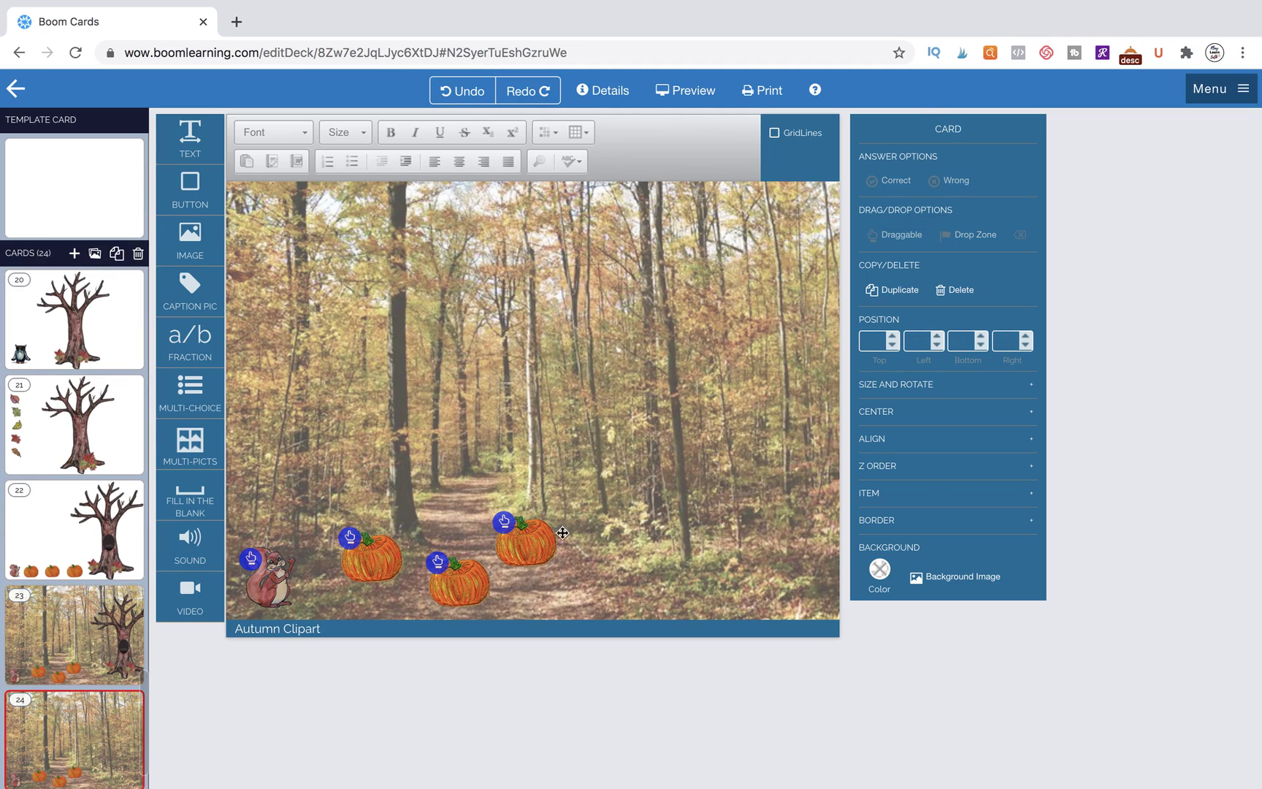
left_click(562, 532)
key("Delete")
left_click(462, 584)
key("Delete")
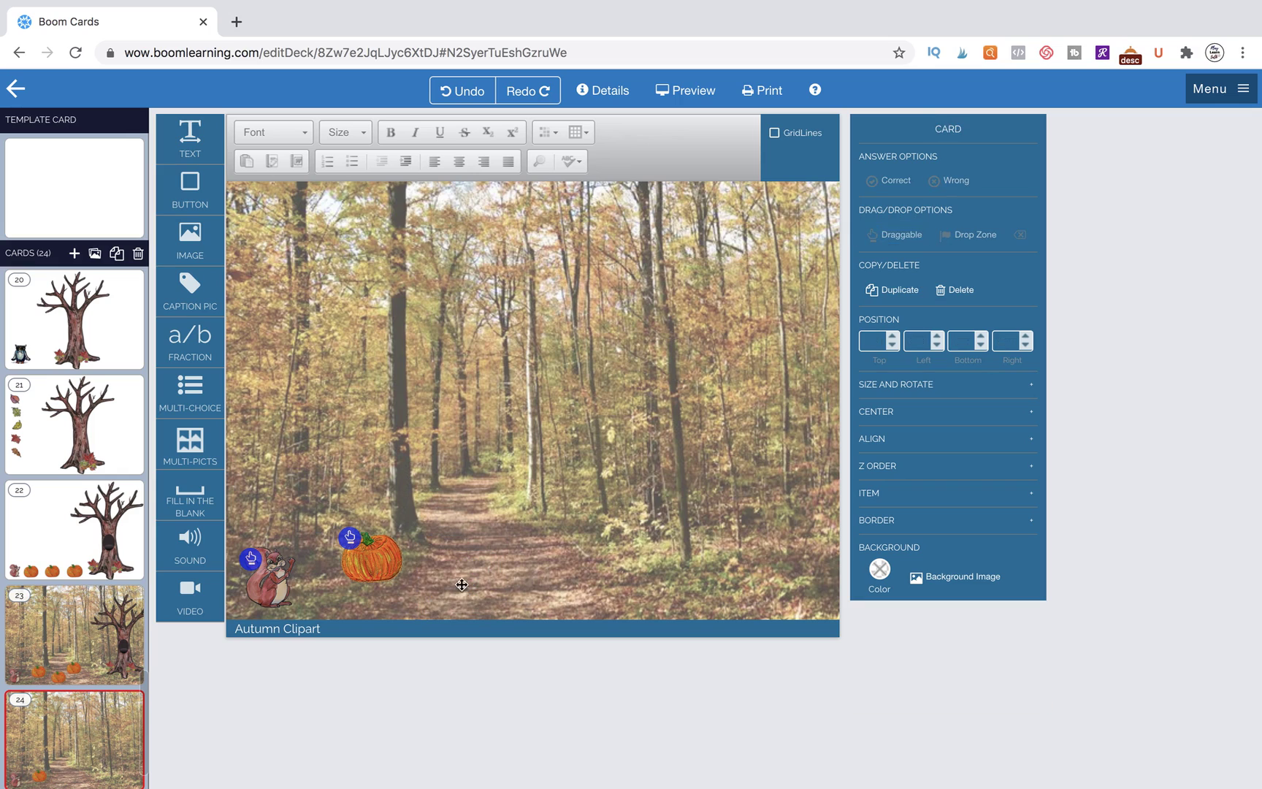
left_click(366, 565)
key("Delete")
left_click(279, 582)
key("Delete")
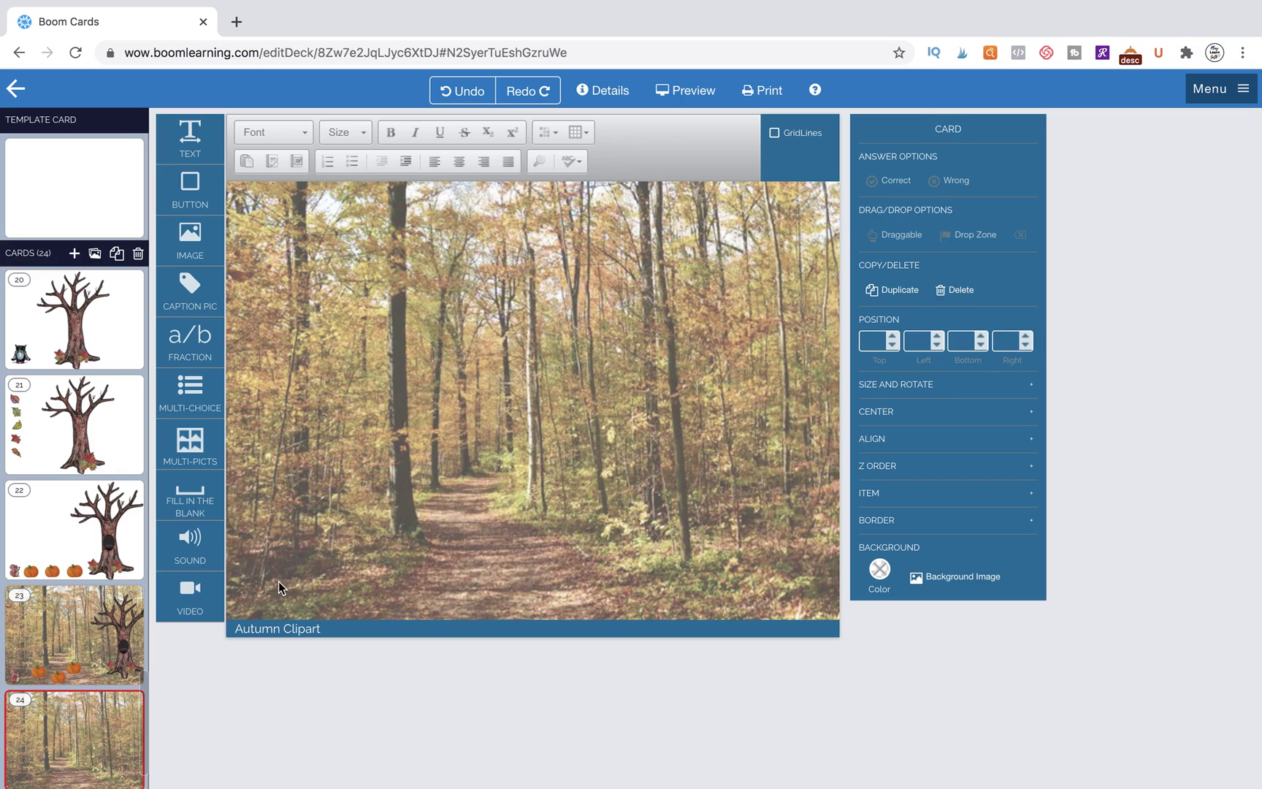
Step: Add the bare tree with a hole, enlarge it on the right side, and make it draggable
left_click(218, 235)
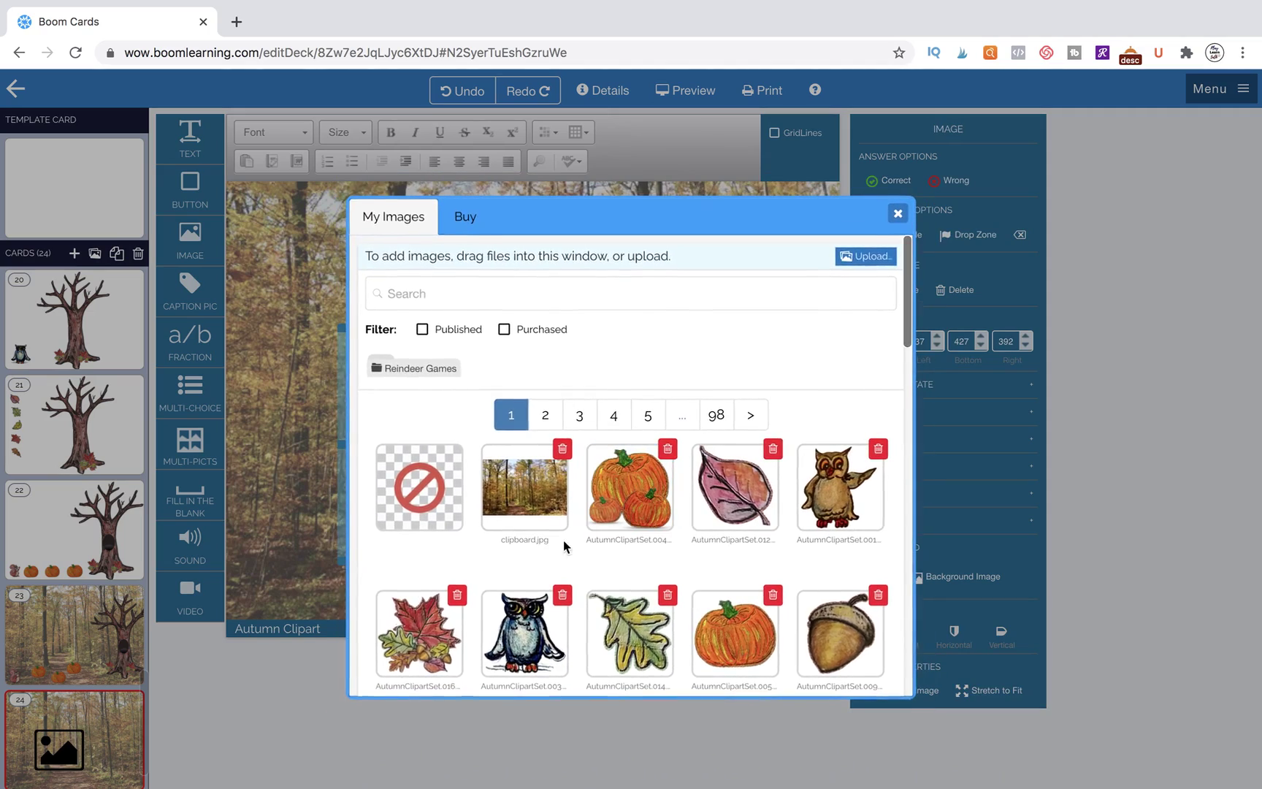
scroll(622, 612, "down", 10)
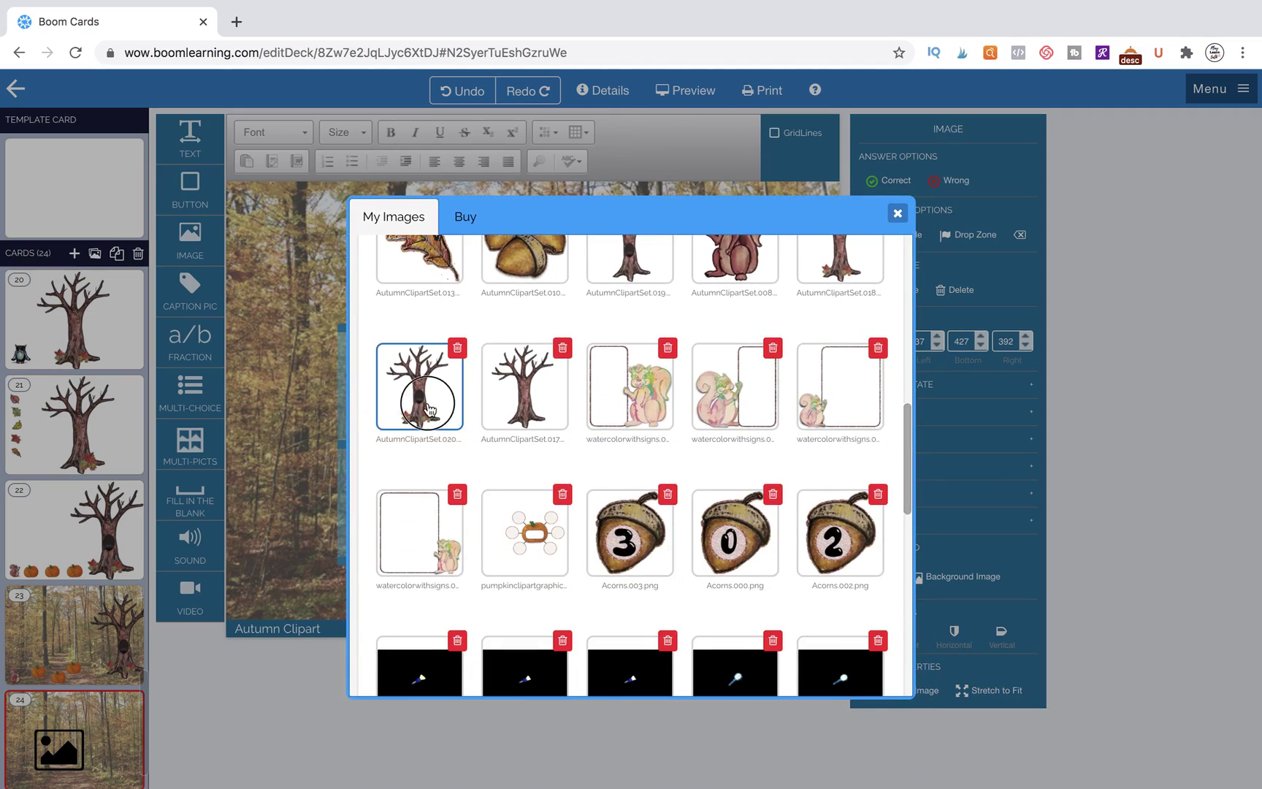
left_click(419, 391)
left_click_drag(599, 539, 655, 353)
double_click(684, 353)
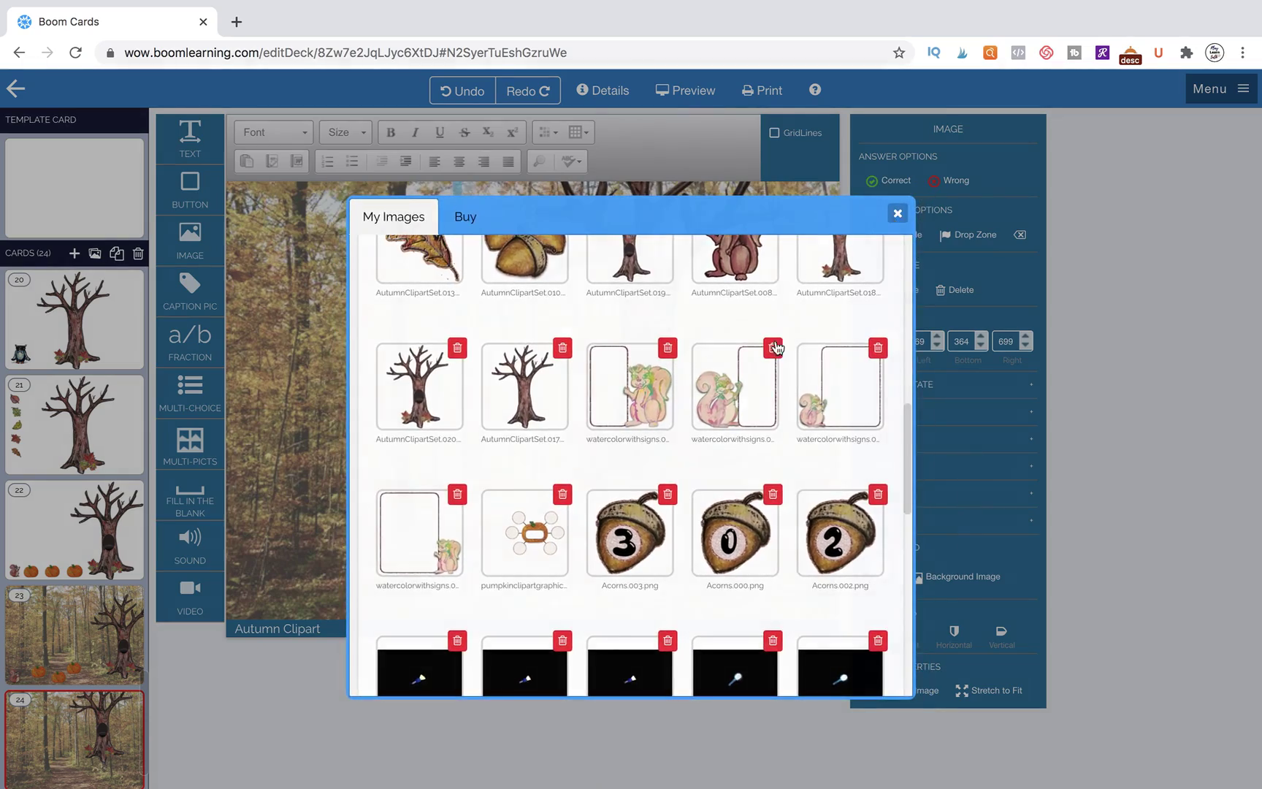
left_click(896, 215)
left_click_drag(643, 357, 688, 423)
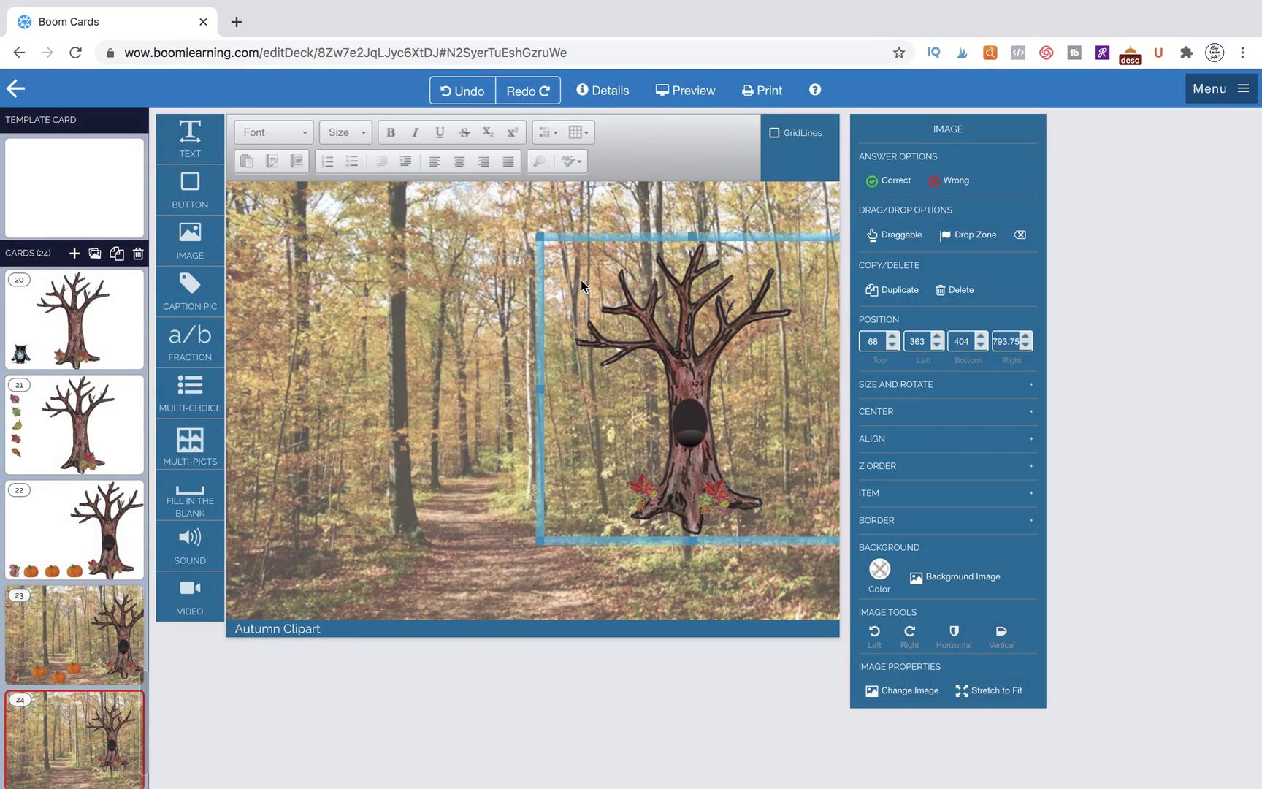
left_click_drag(541, 236, 419, 83)
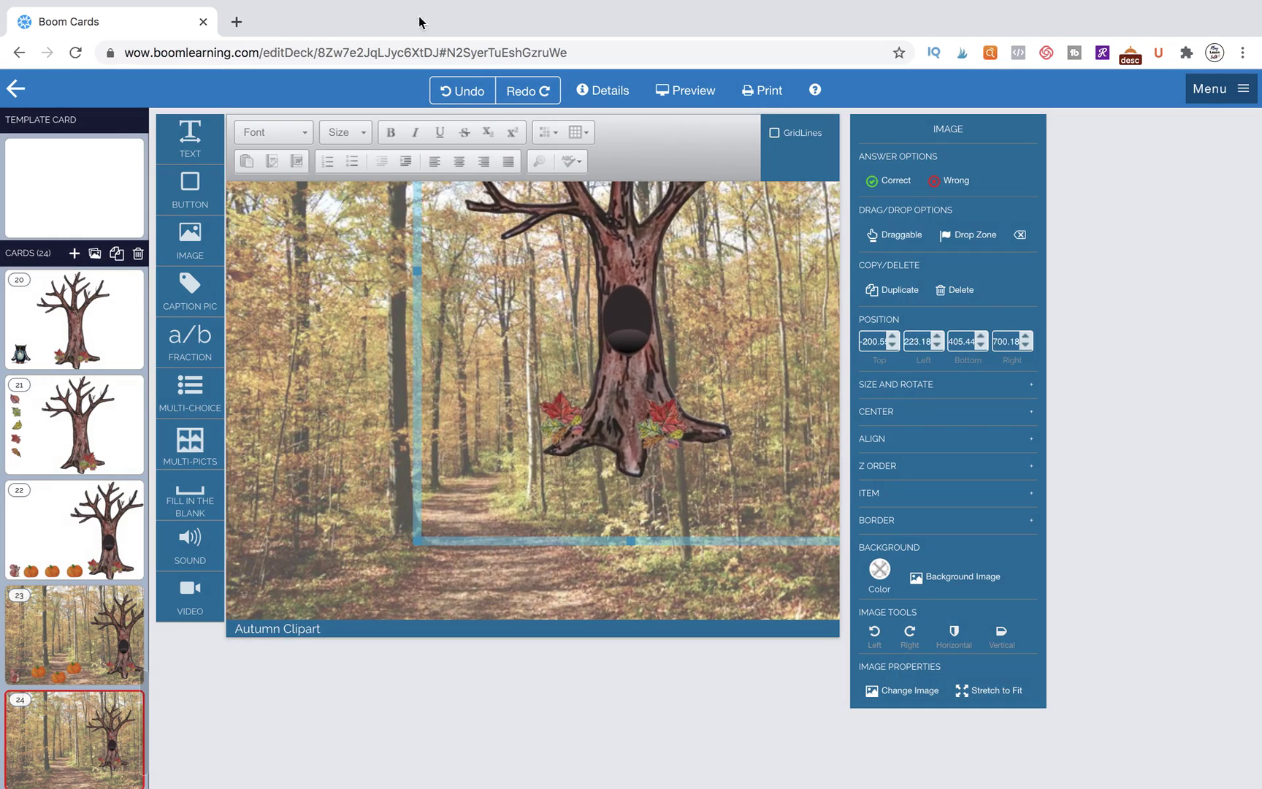
left_click_drag(613, 334, 696, 464)
left_click(897, 235)
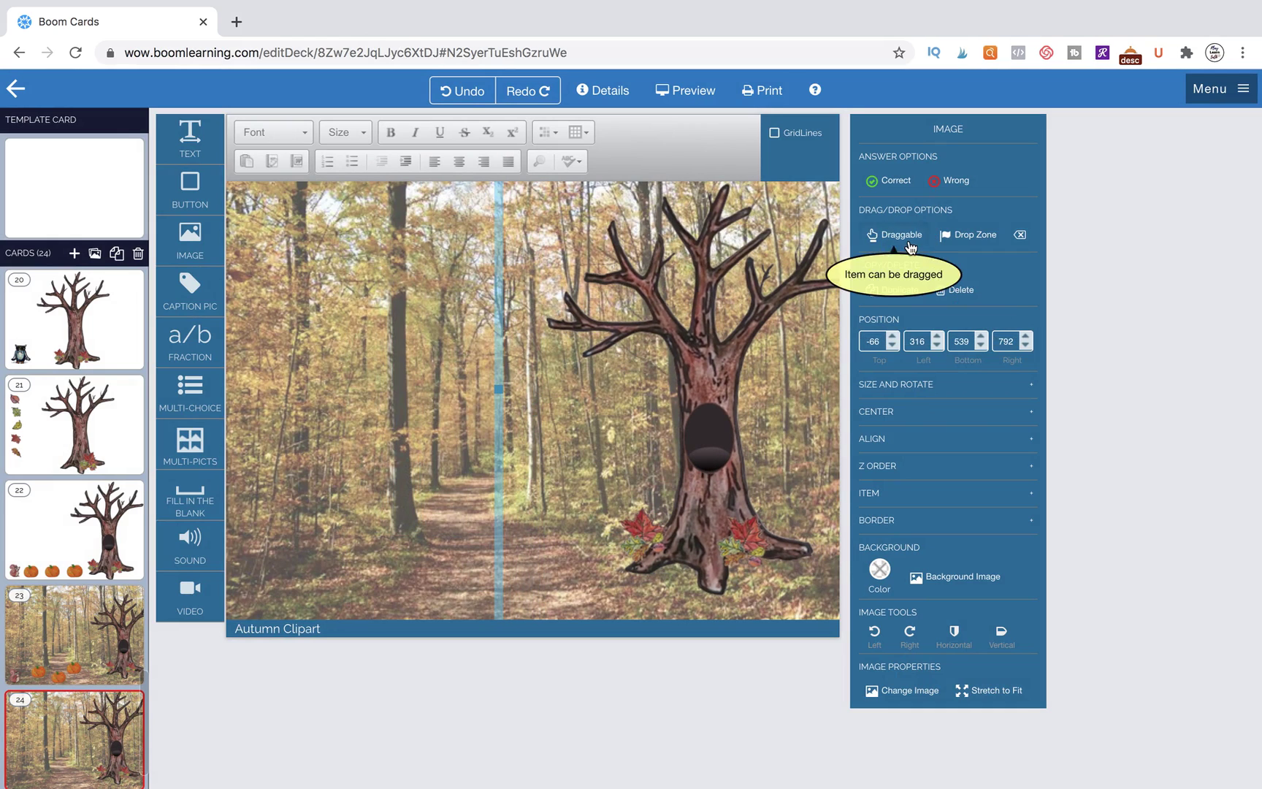
Step: Duplicate the tree and move the copy onto the left of the path
left_click(430, 421)
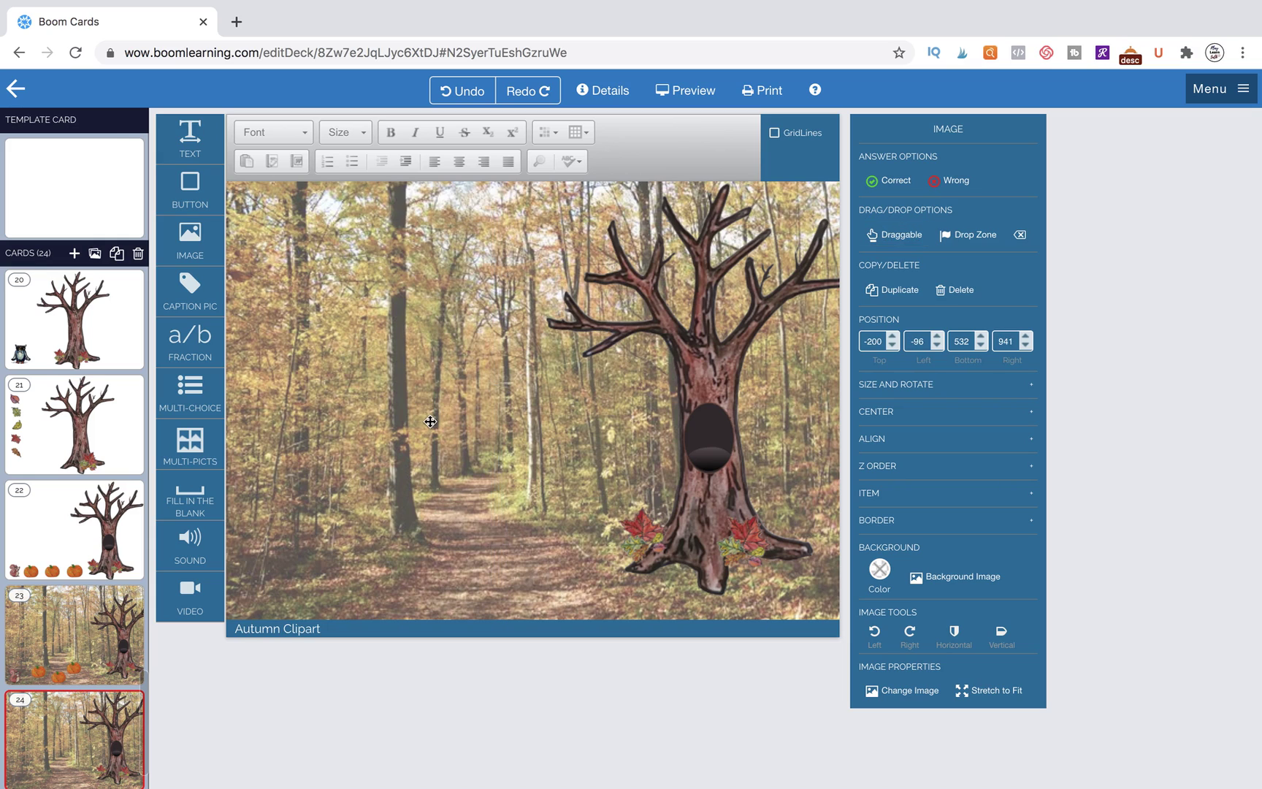
left_click(702, 482)
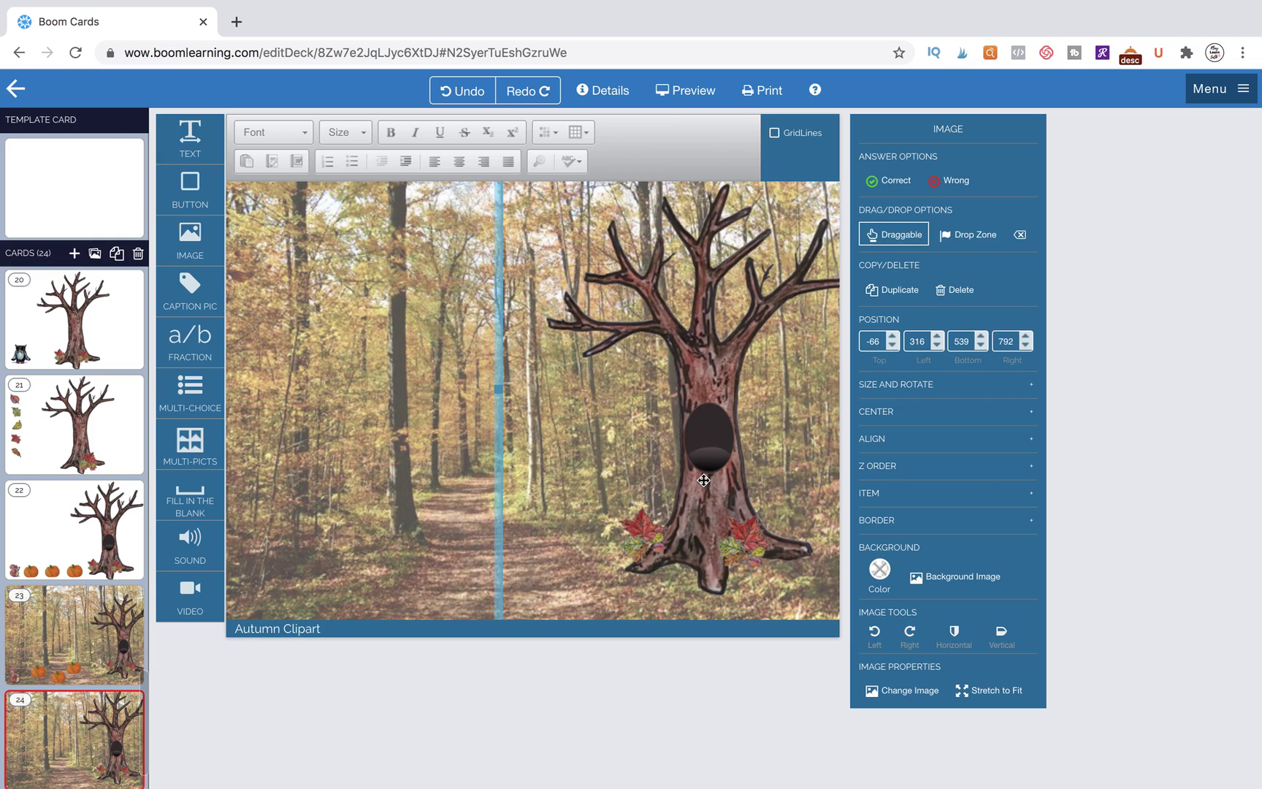
left_click(892, 289)
left_click_drag(733, 462, 844, 427)
mouse_move(732, 451)
left_mouse_down()
mouse_move(395, 431)
mouse_move(721, 444)
left_mouse_up()
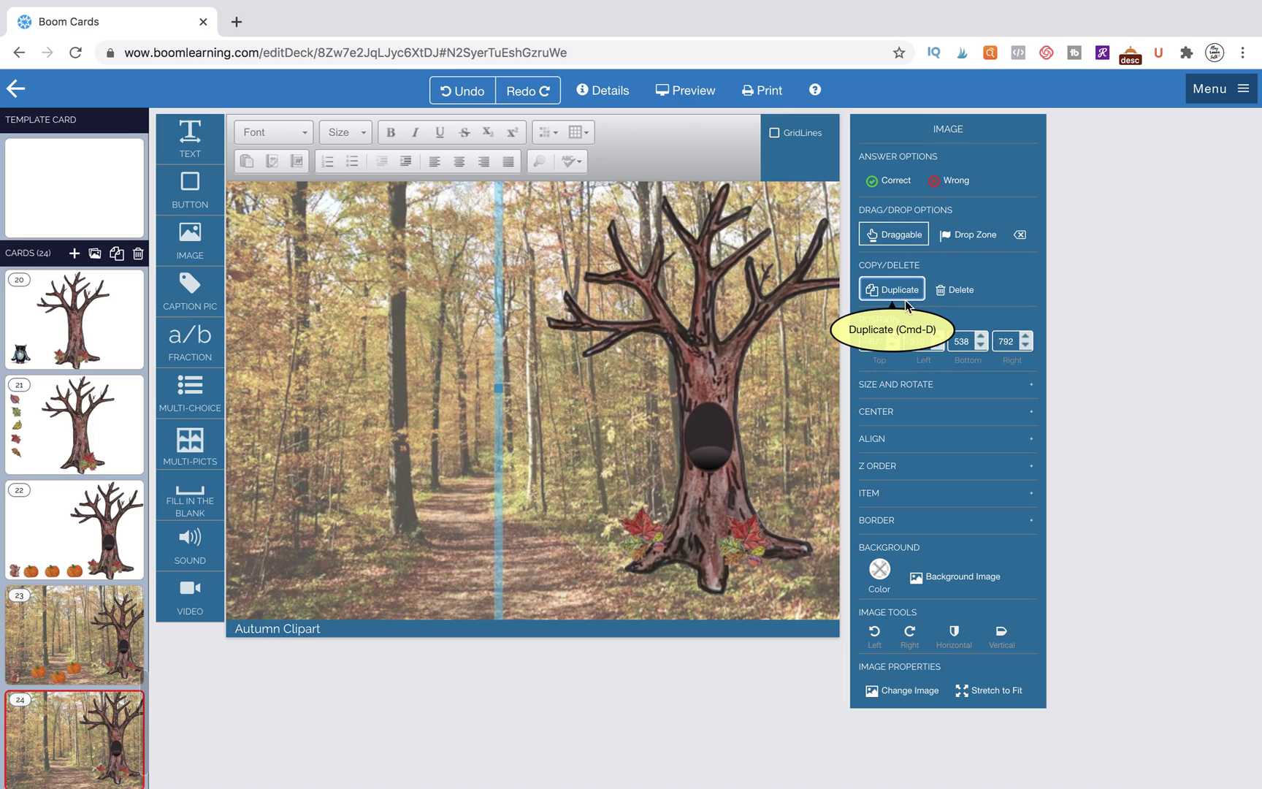
Step: Add the pumpkin picture, shrink it, and place it on the path
left_click_drag(199, 249, 292, 279)
scroll(615, 463, "up", 10)
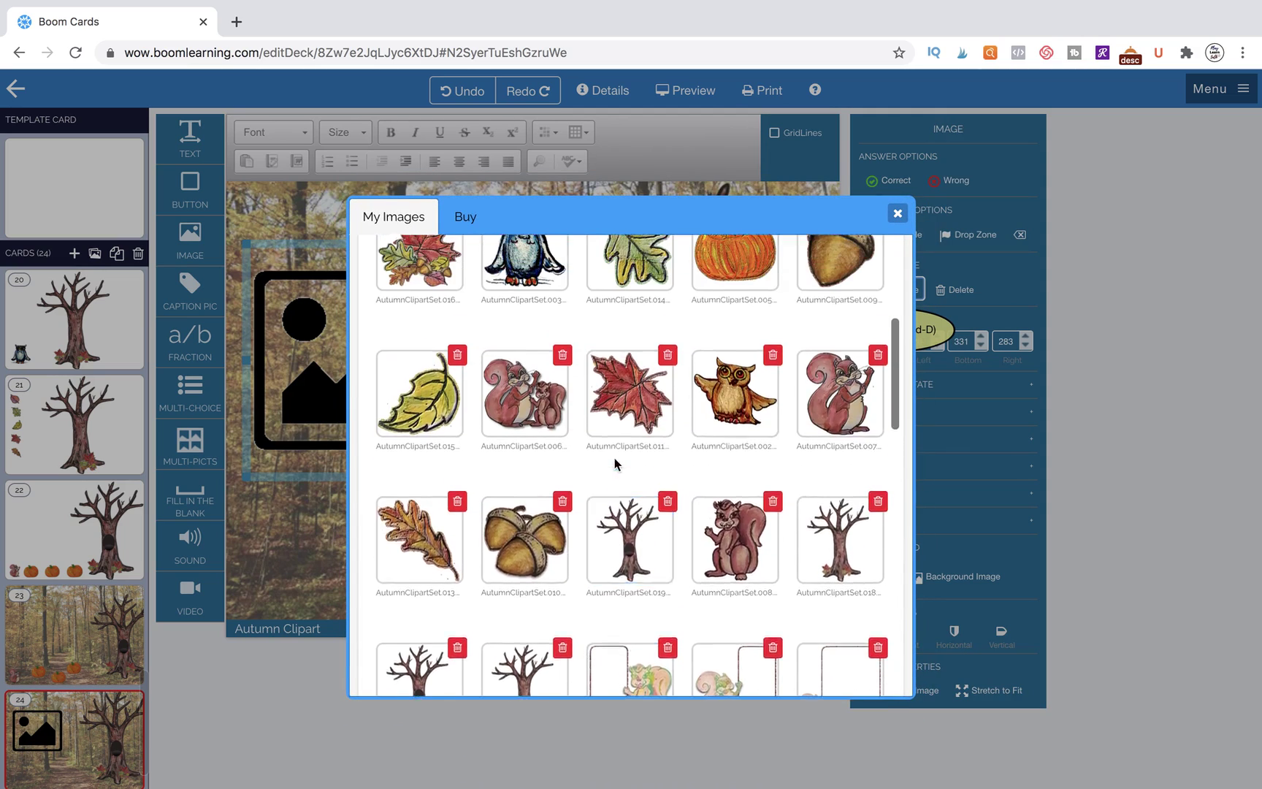
left_click(730, 476)
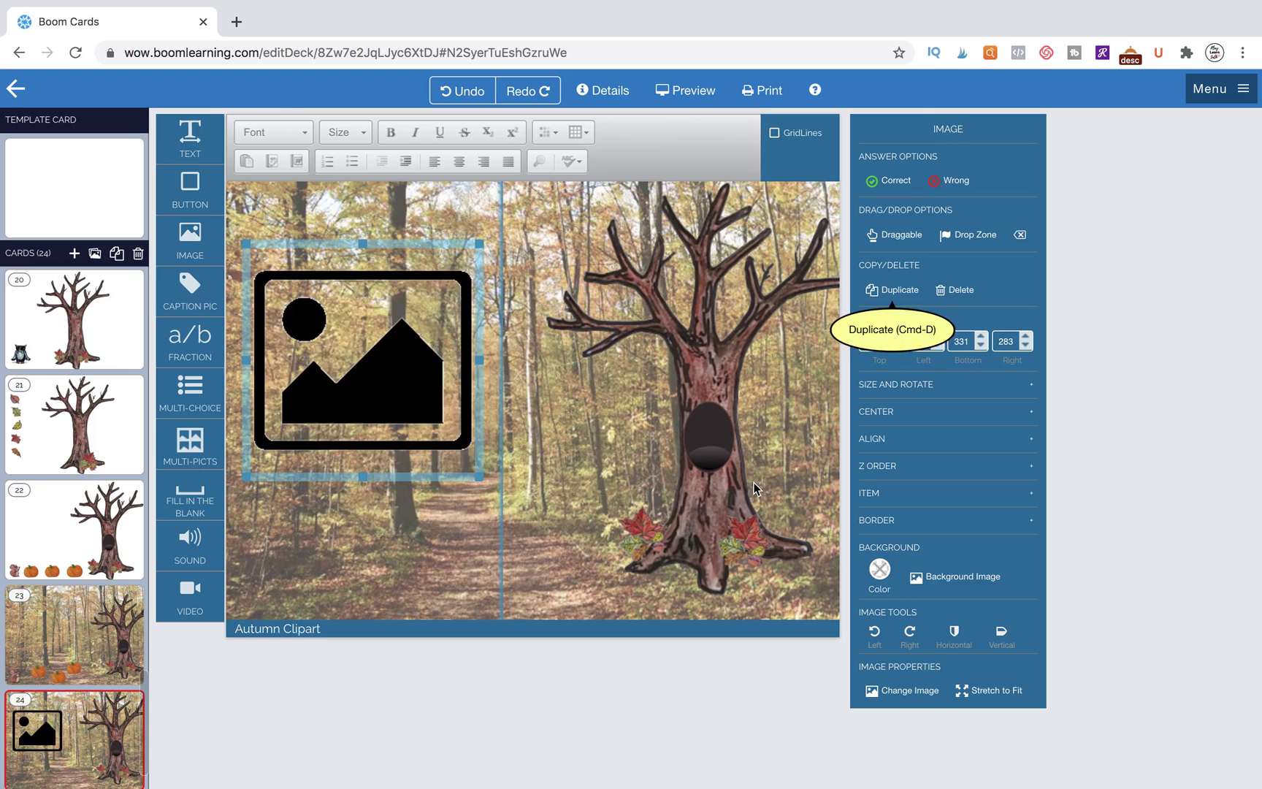
left_click_drag(243, 243, 435, 438)
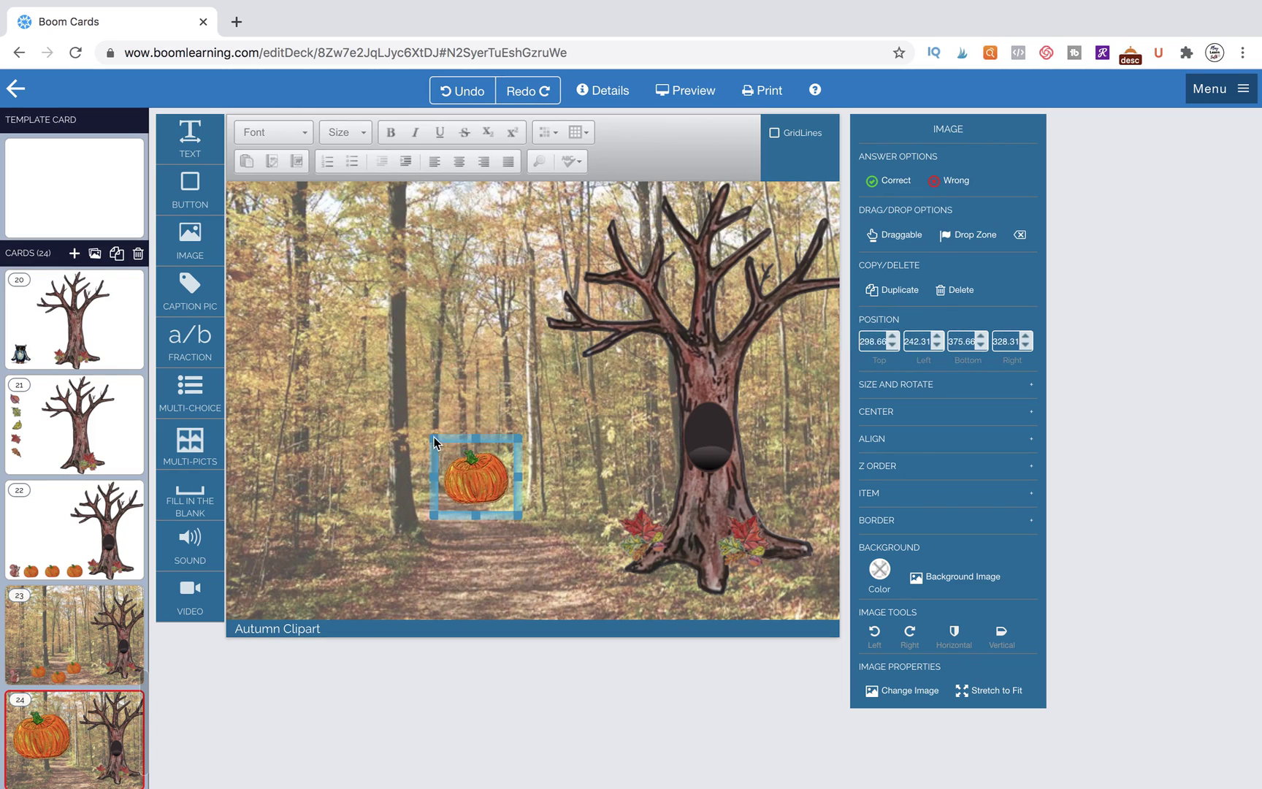
left_click_drag(475, 478, 460, 522)
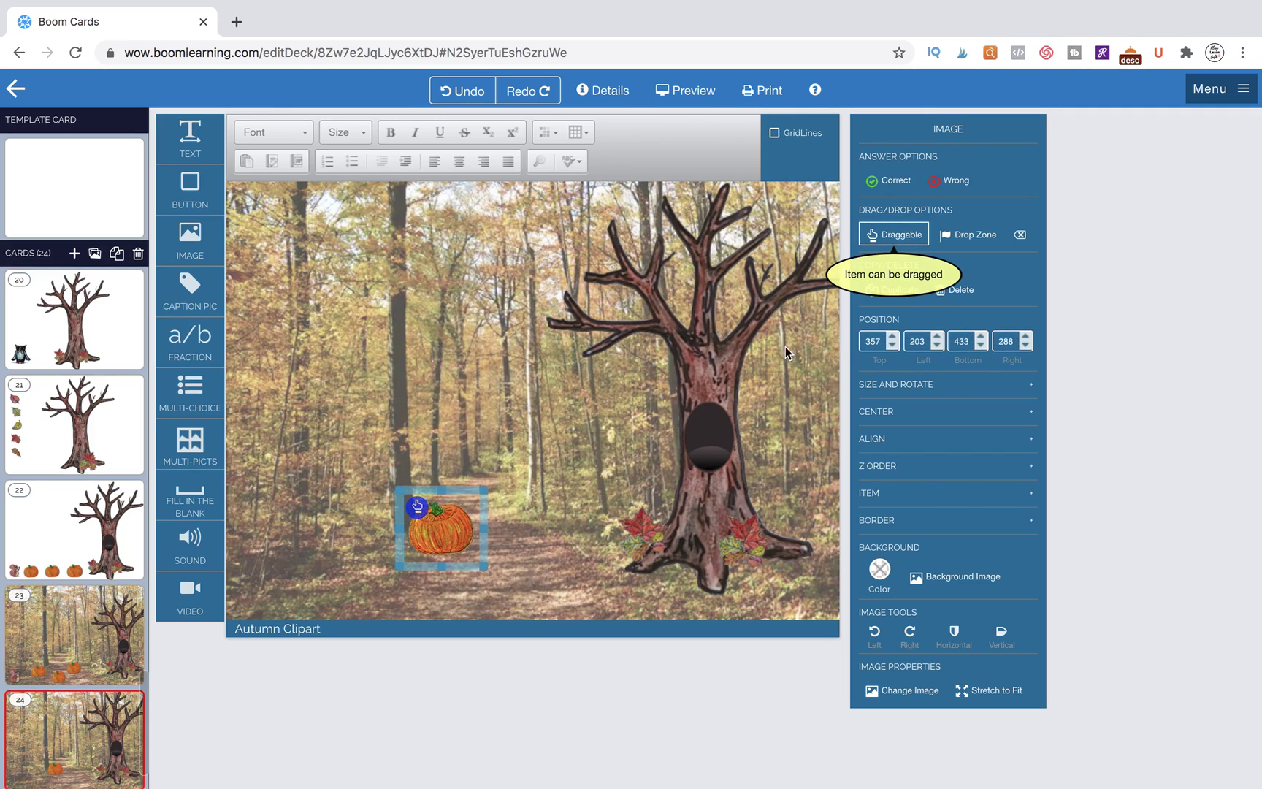
Step: Make two copies of the pumpkin and spread them along the path
left_click(908, 292)
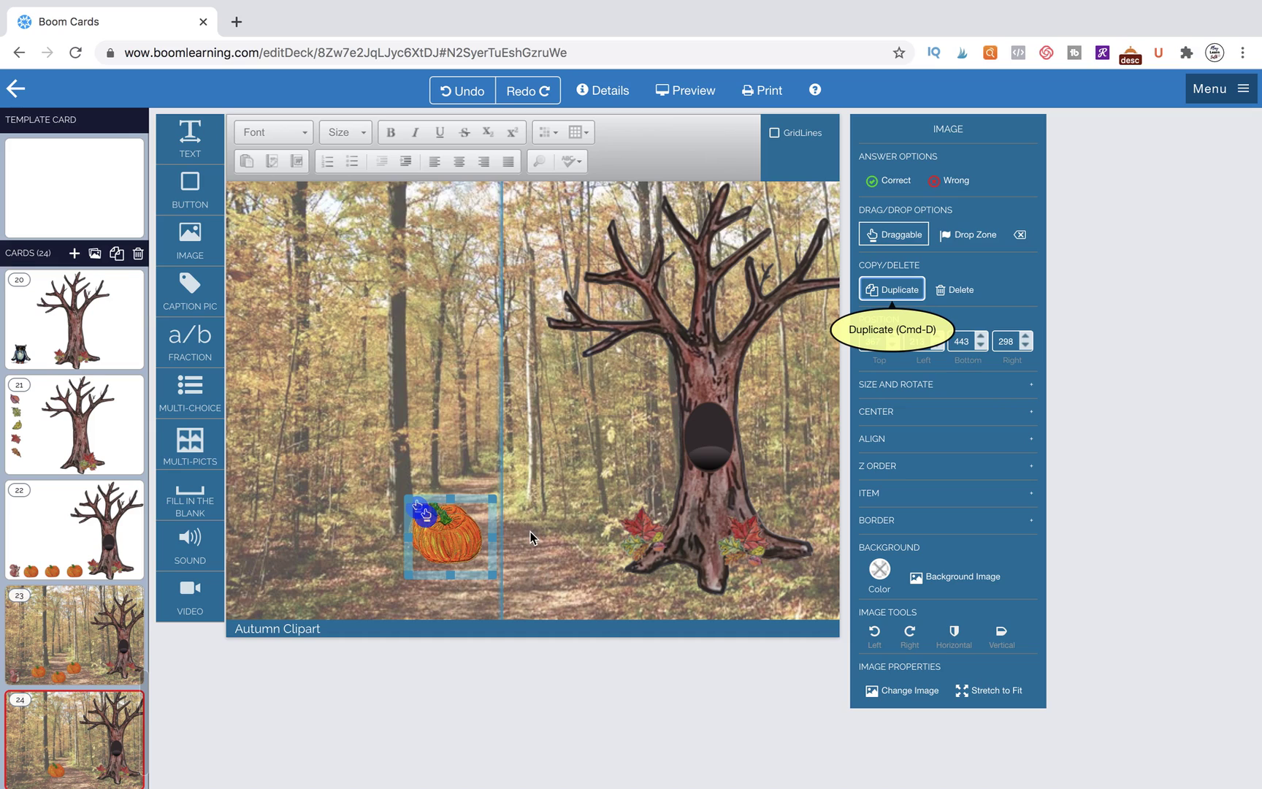
left_click_drag(471, 540, 558, 571)
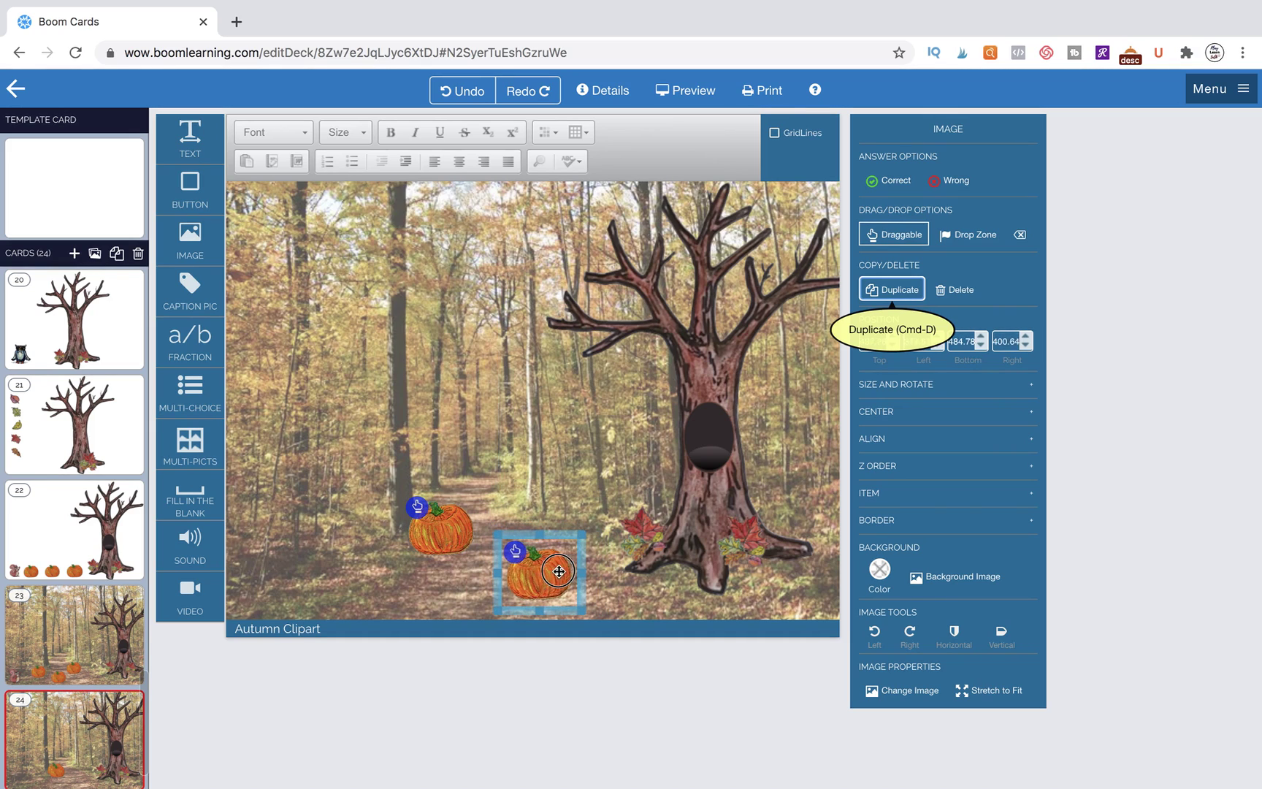
left_click(906, 292)
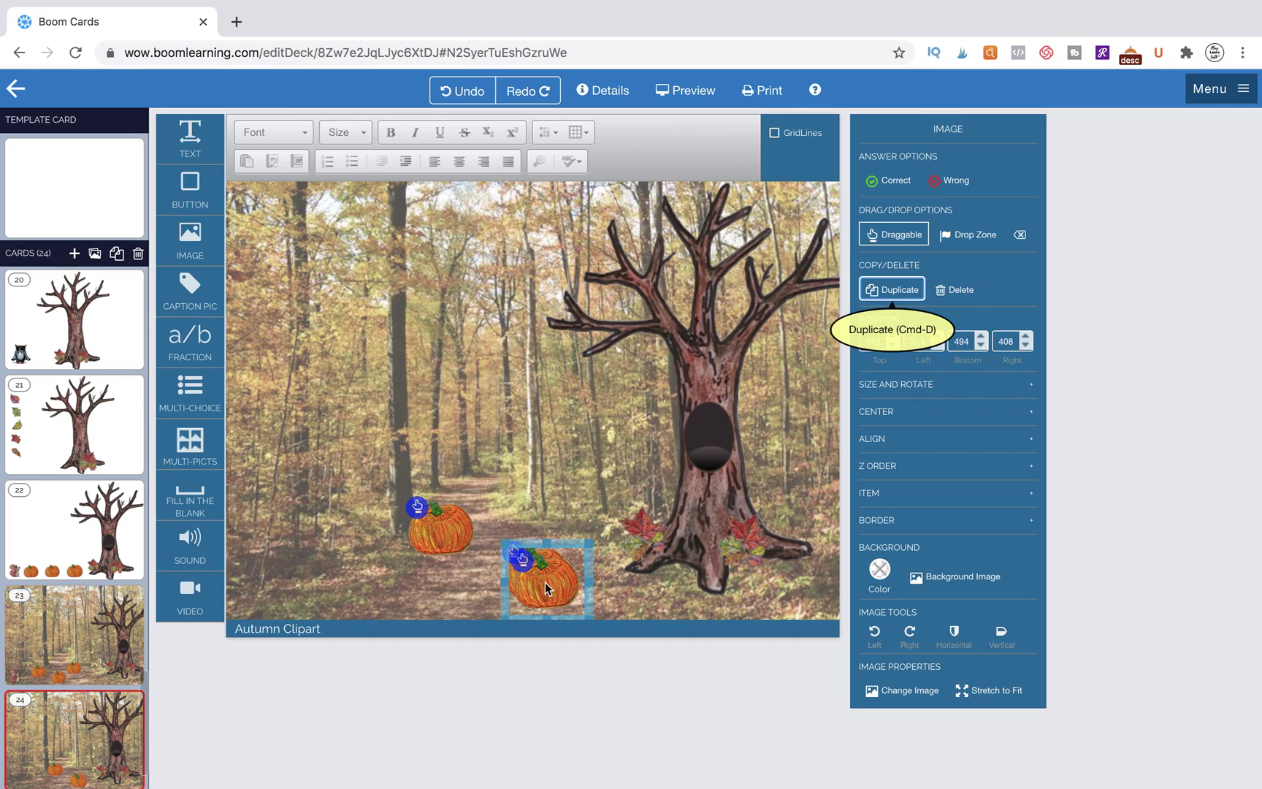
left_click_drag(541, 583, 386, 580)
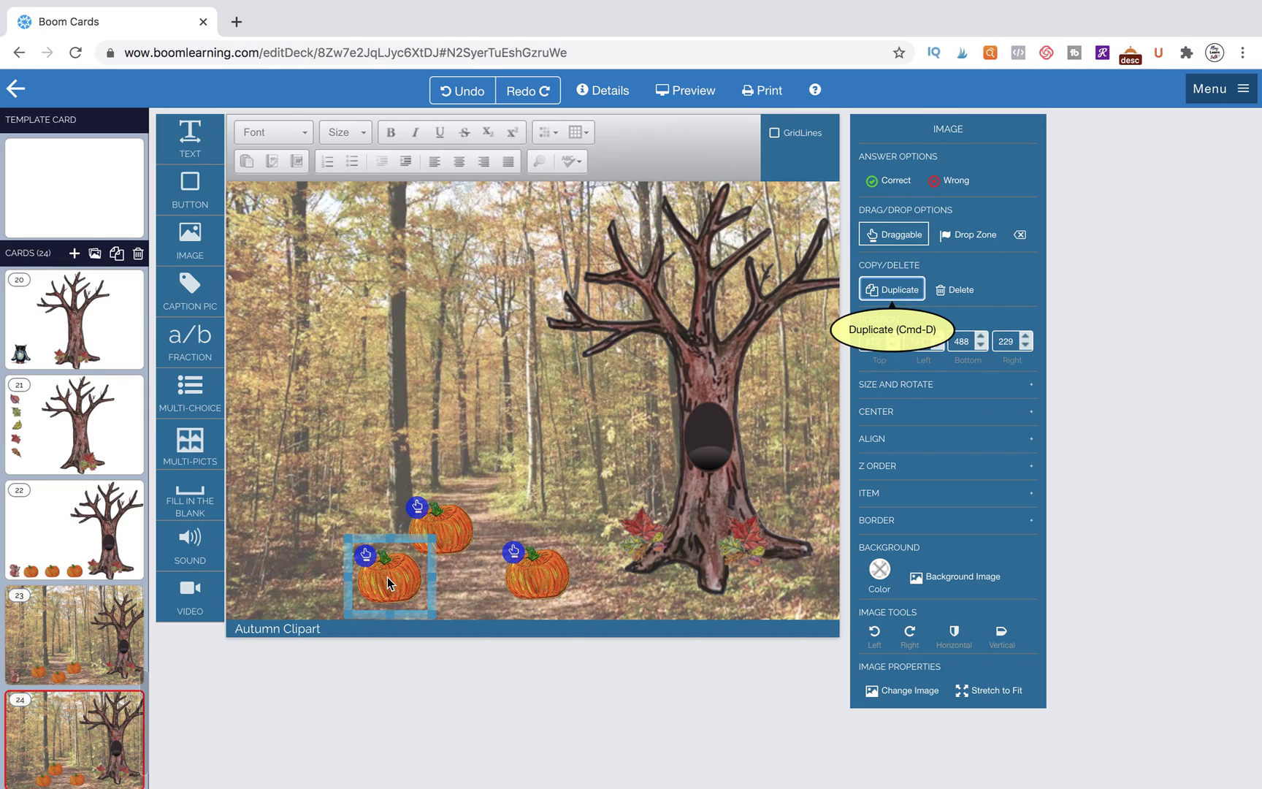
left_click_drag(201, 255, 336, 368)
Step: Add the squirrel picture, make it draggable, and shrink it to a small size
scroll(737, 555, "down", 1)
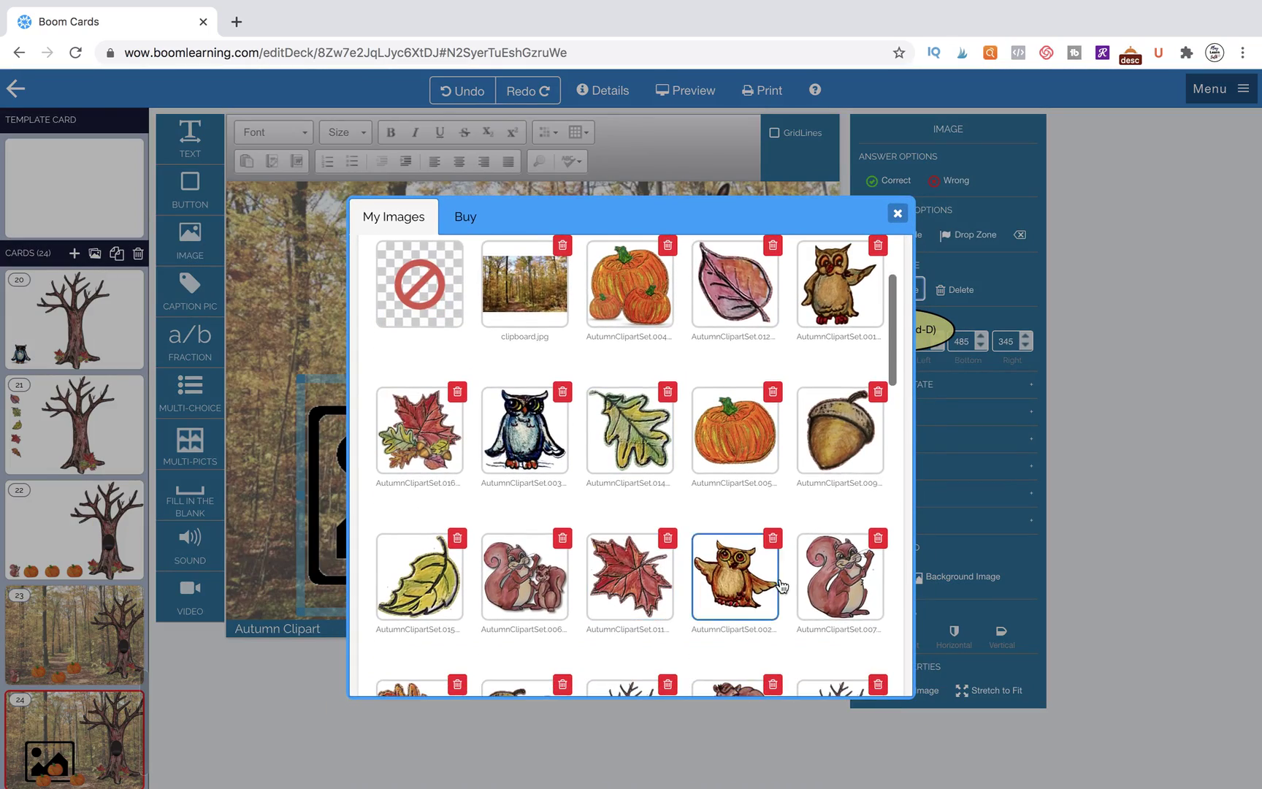
left_click(808, 583)
left_click(894, 234)
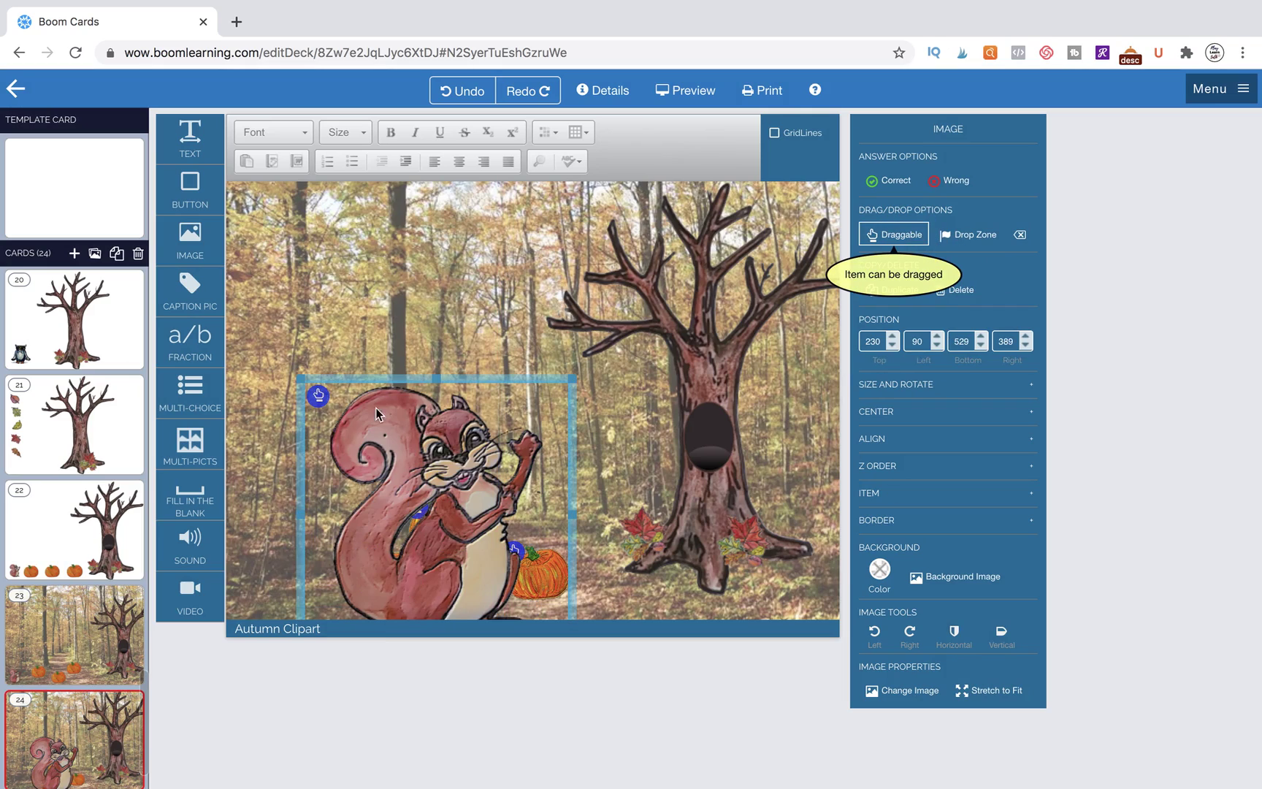
left_click_drag(304, 385, 274, 536)
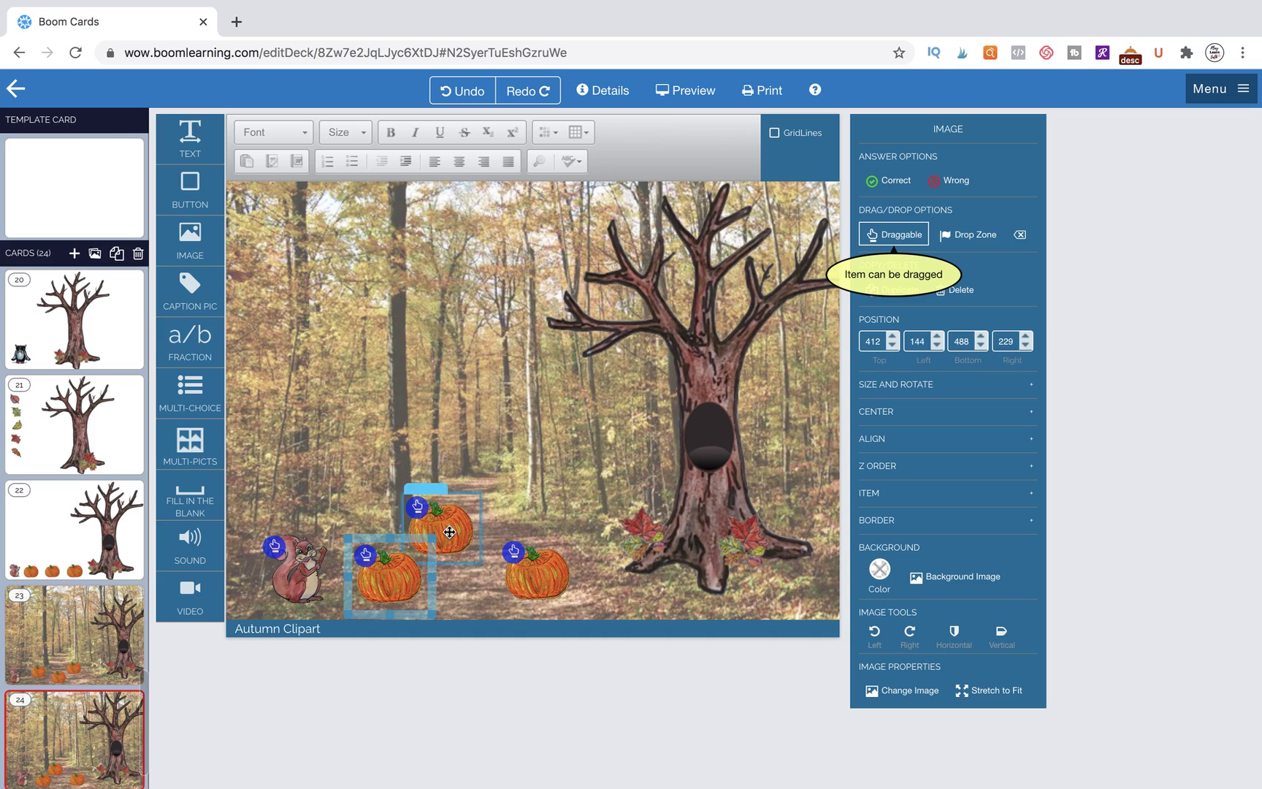
Step: Bring the tree to the front layer with Z ORDER Front
left_click(699, 468)
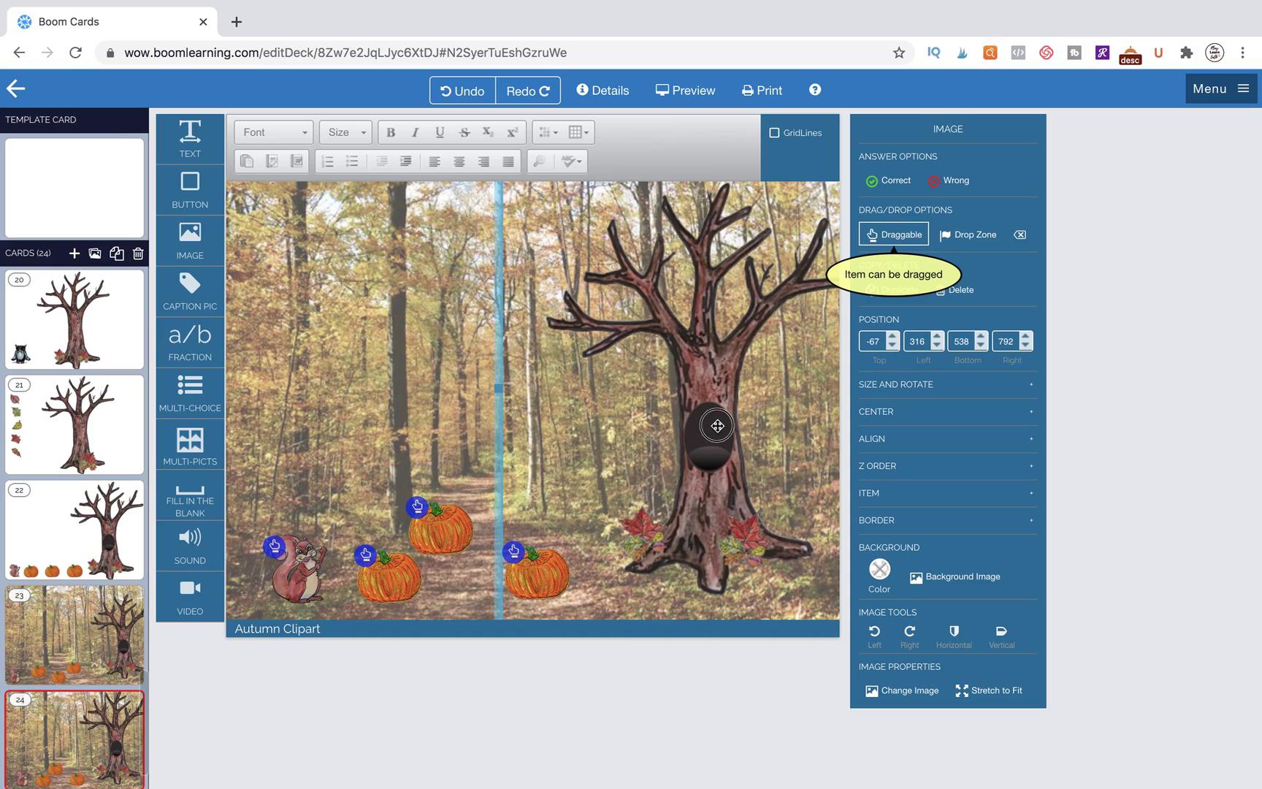
left_click(892, 475)
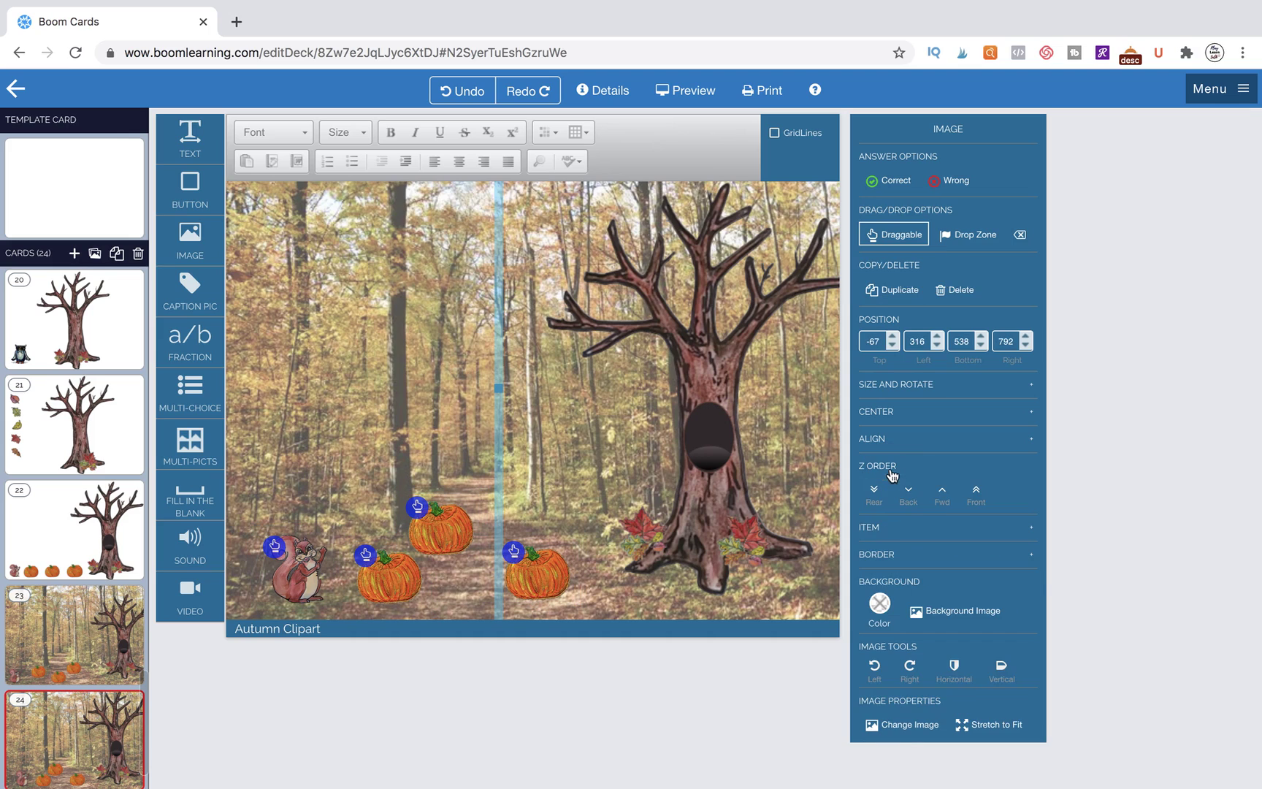
left_click(975, 499)
Step: Nudge the right-hand pumpkin slightly left, keeping the tree in its original spot
left_click(476, 595)
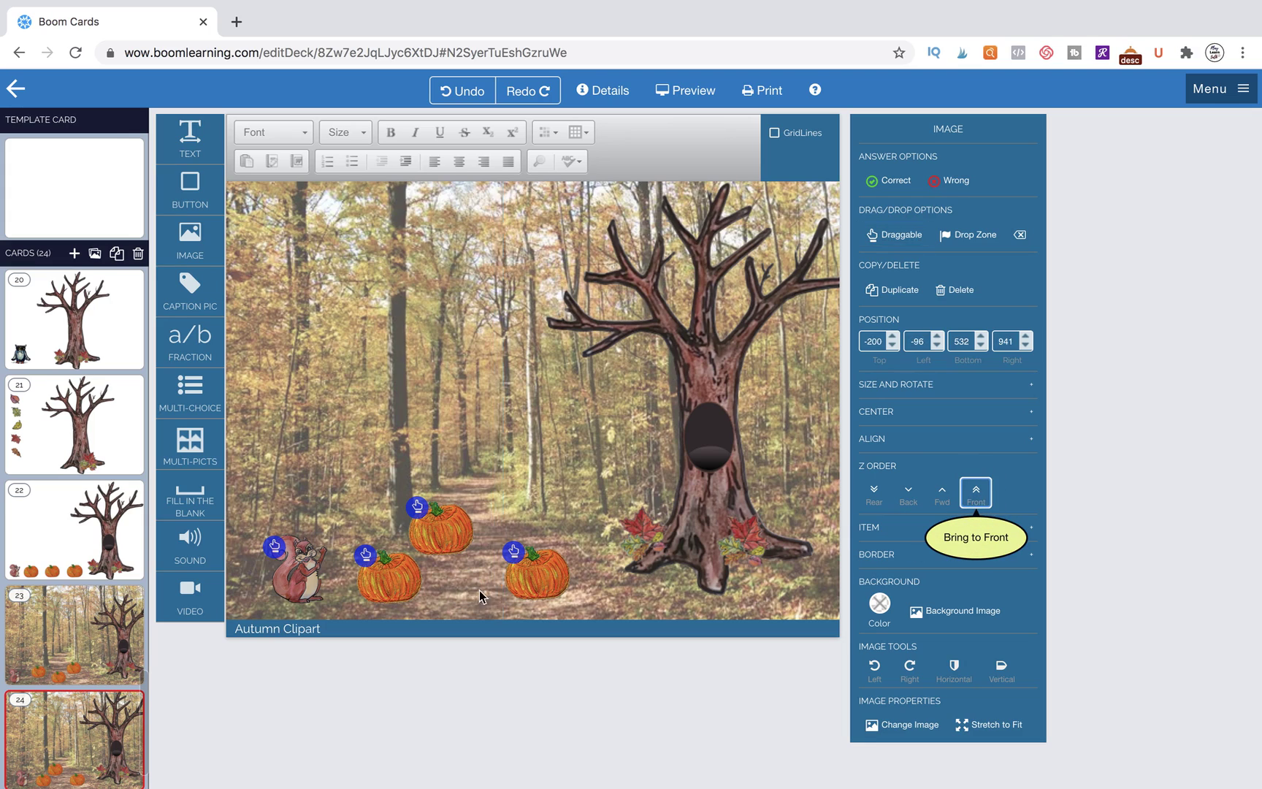
left_click(520, 582)
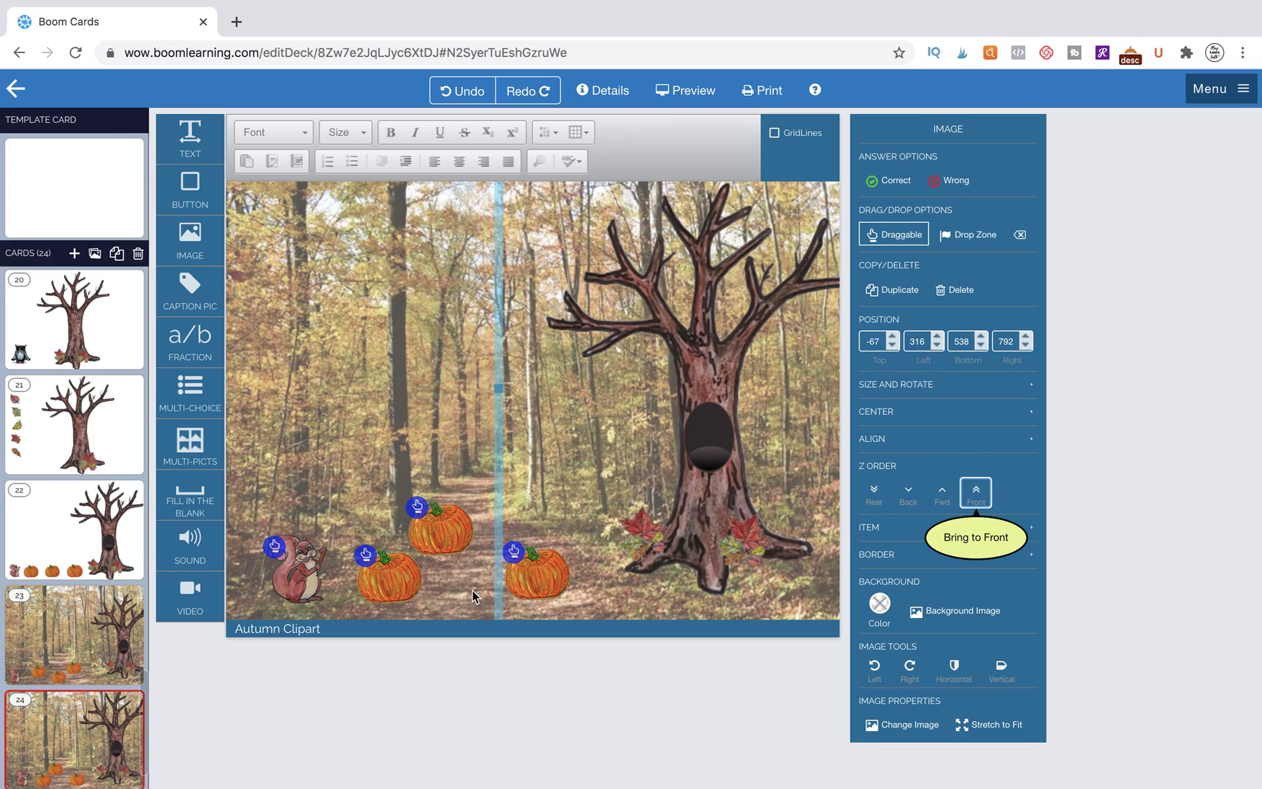
left_click_drag(687, 529, 733, 529)
left_click(518, 578)
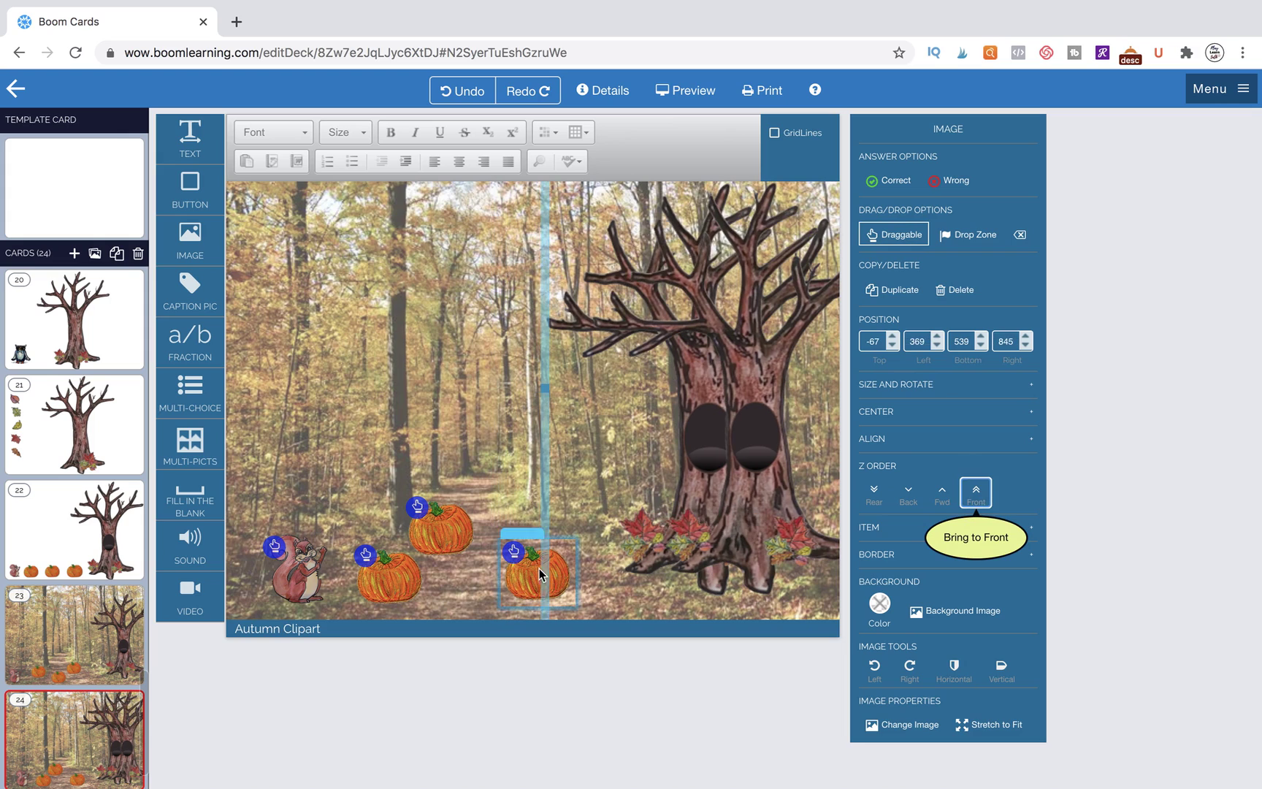
left_click_drag(518, 578, 477, 578)
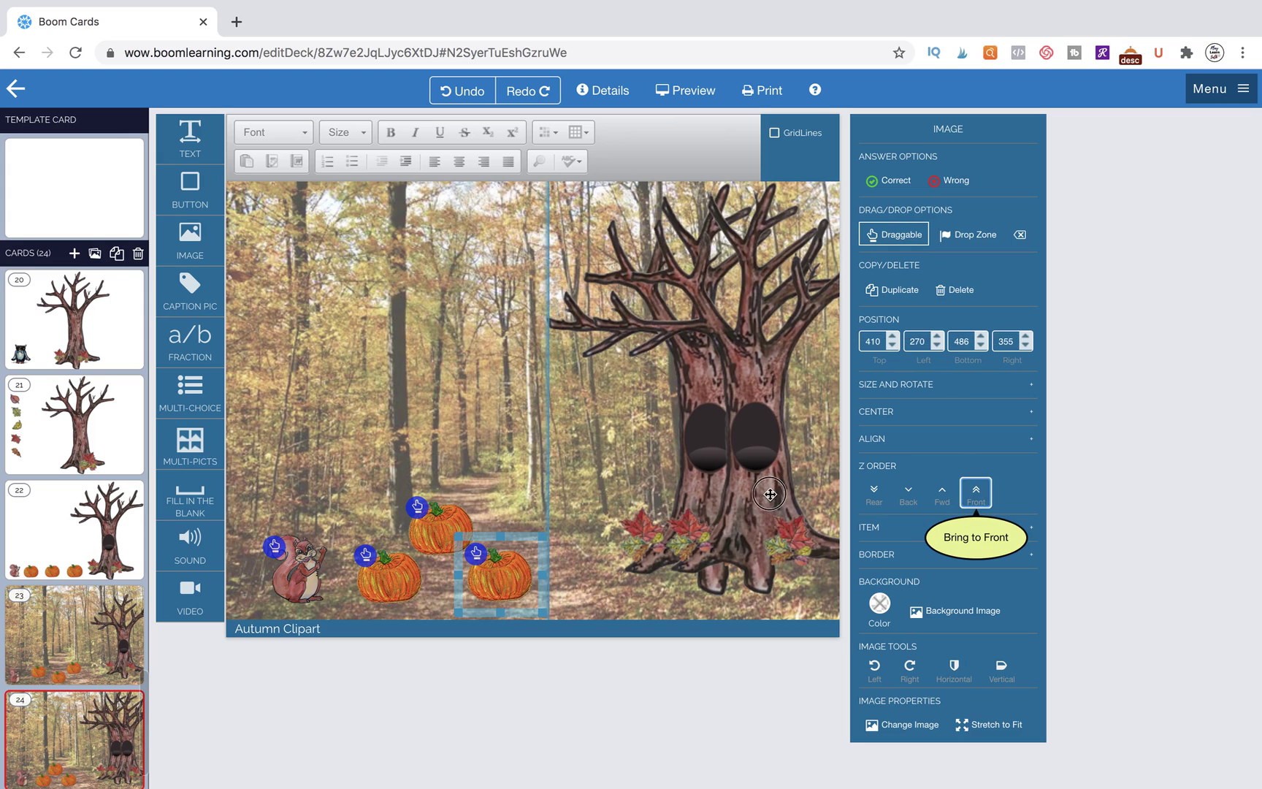
left_click_drag(766, 493, 725, 497)
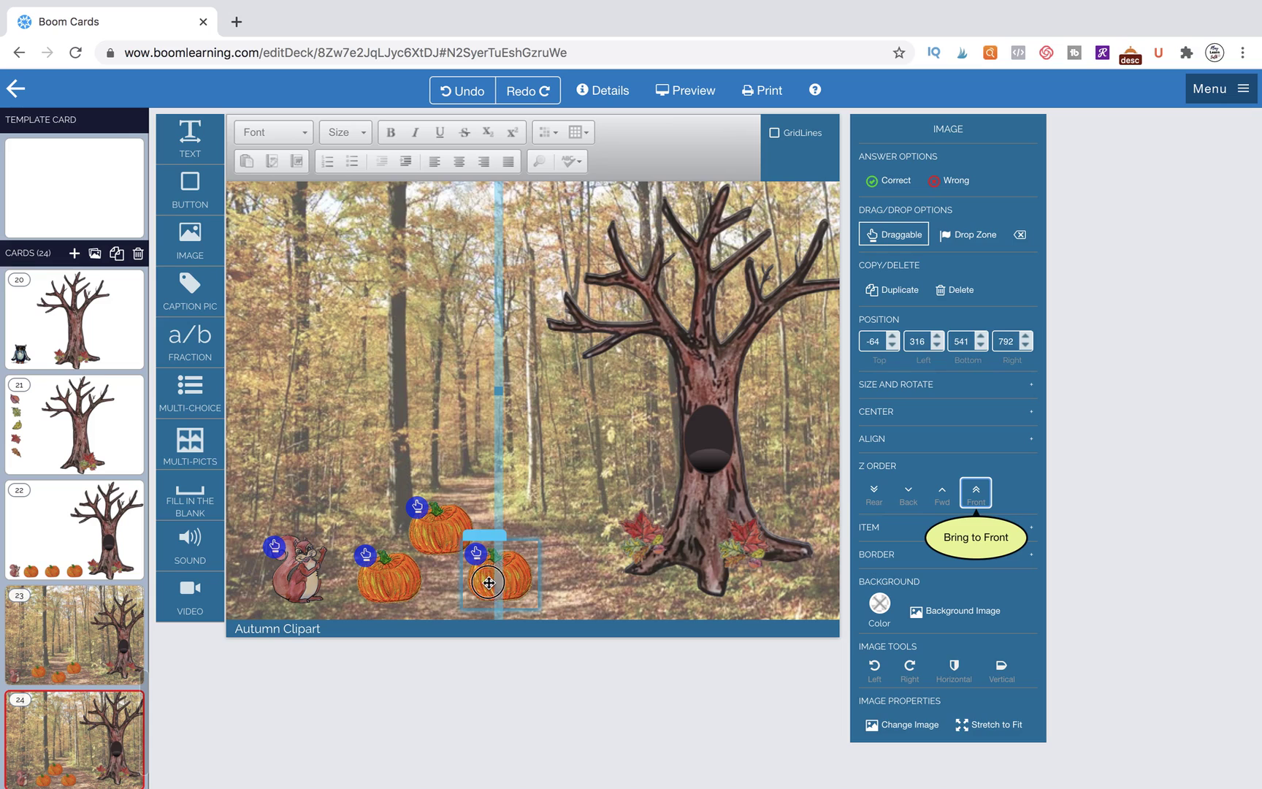
left_click(480, 577)
Step: Raise the right-hand pumpkin one layer forward, then quit the preview back to the editor
left_click(942, 493)
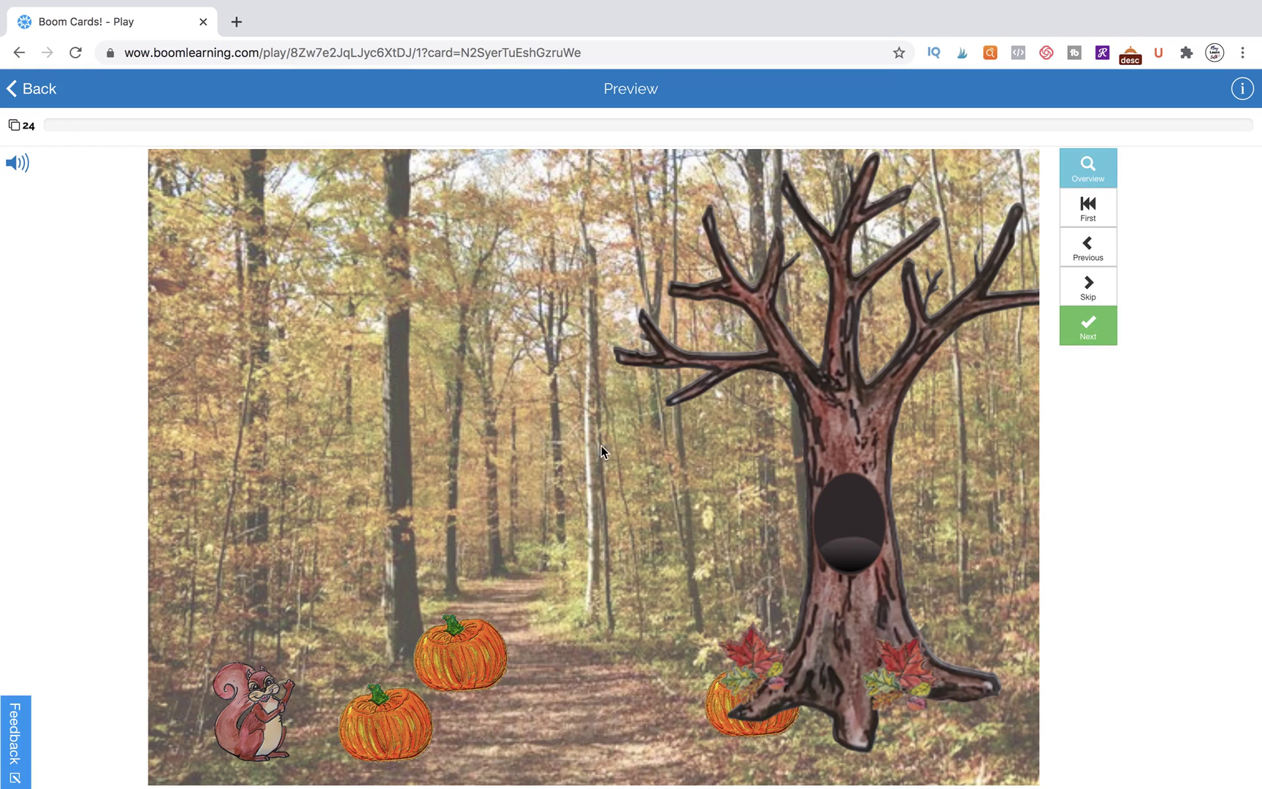
left_click(42, 88)
key("Return")
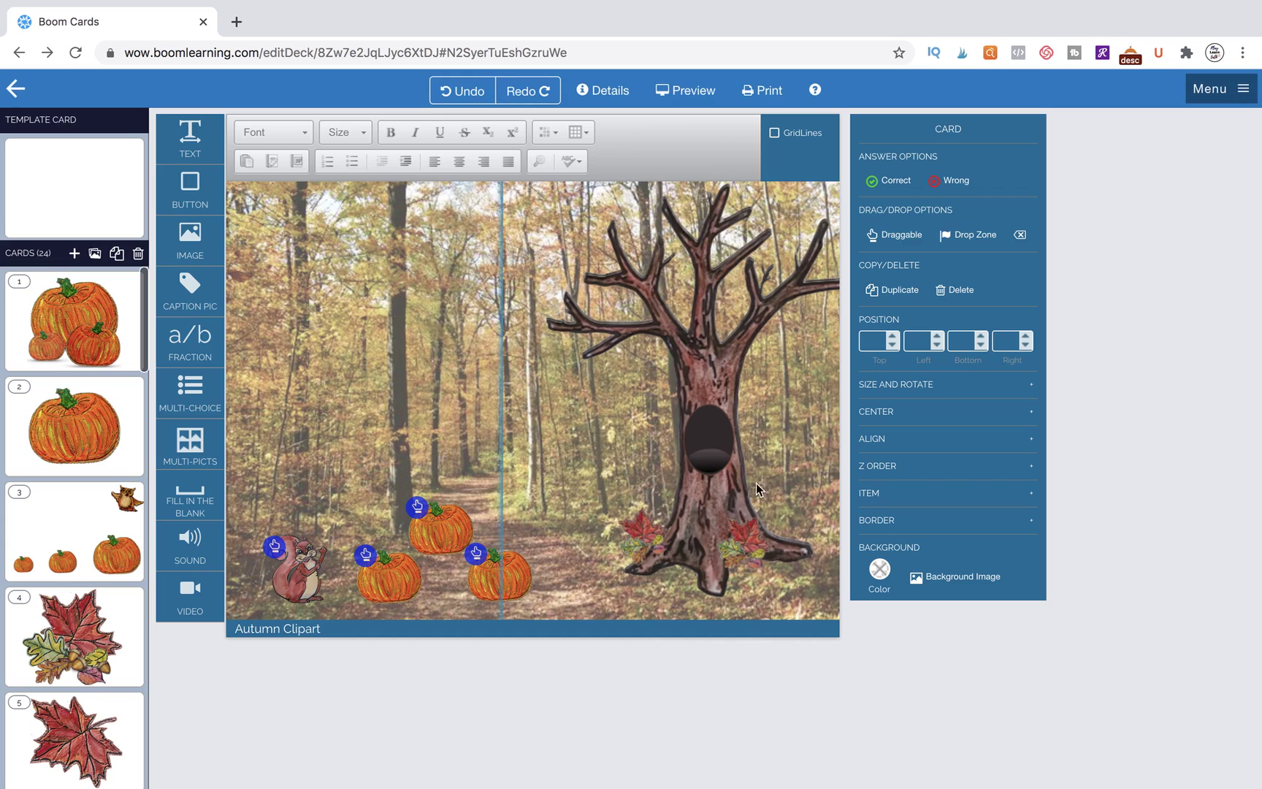
Step: Raise the lower-right, upper and lower-left pumpkins forward in Z order, then select the squirrel
left_click(721, 497)
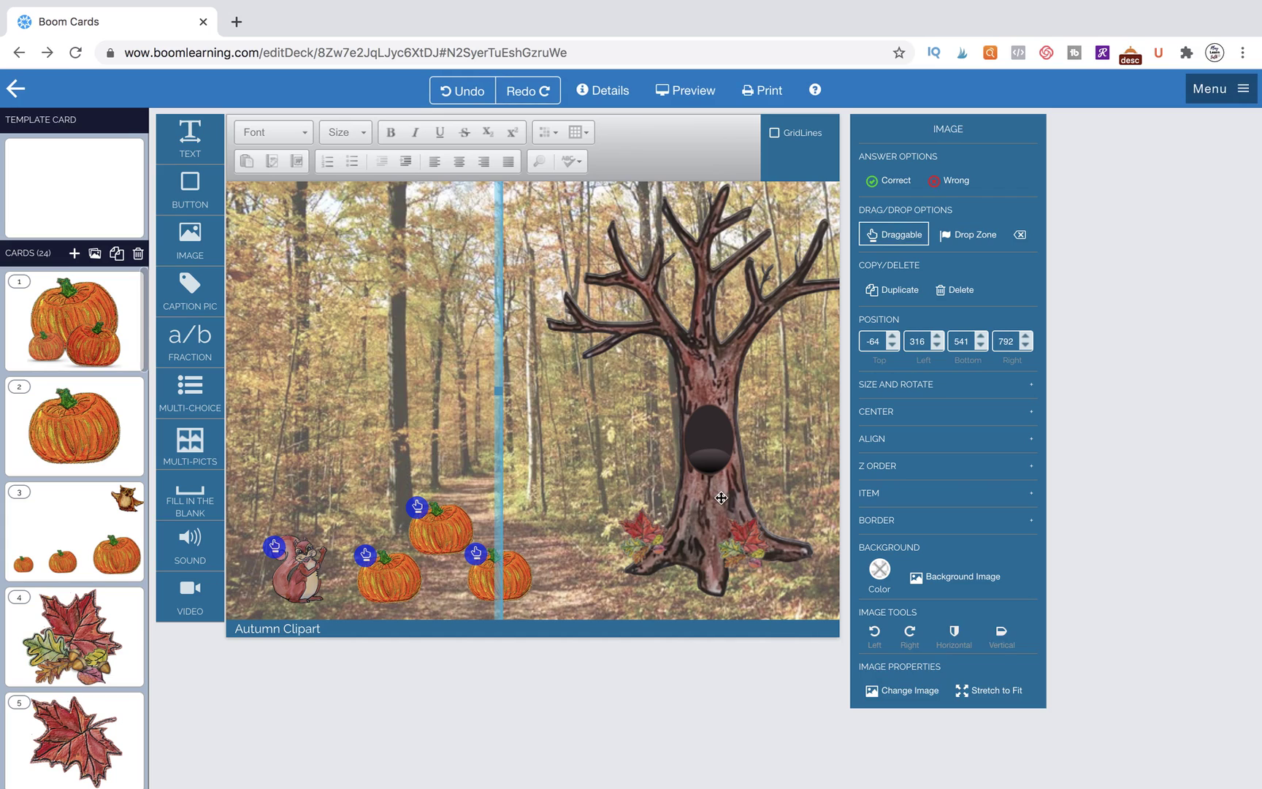
left_click(889, 479)
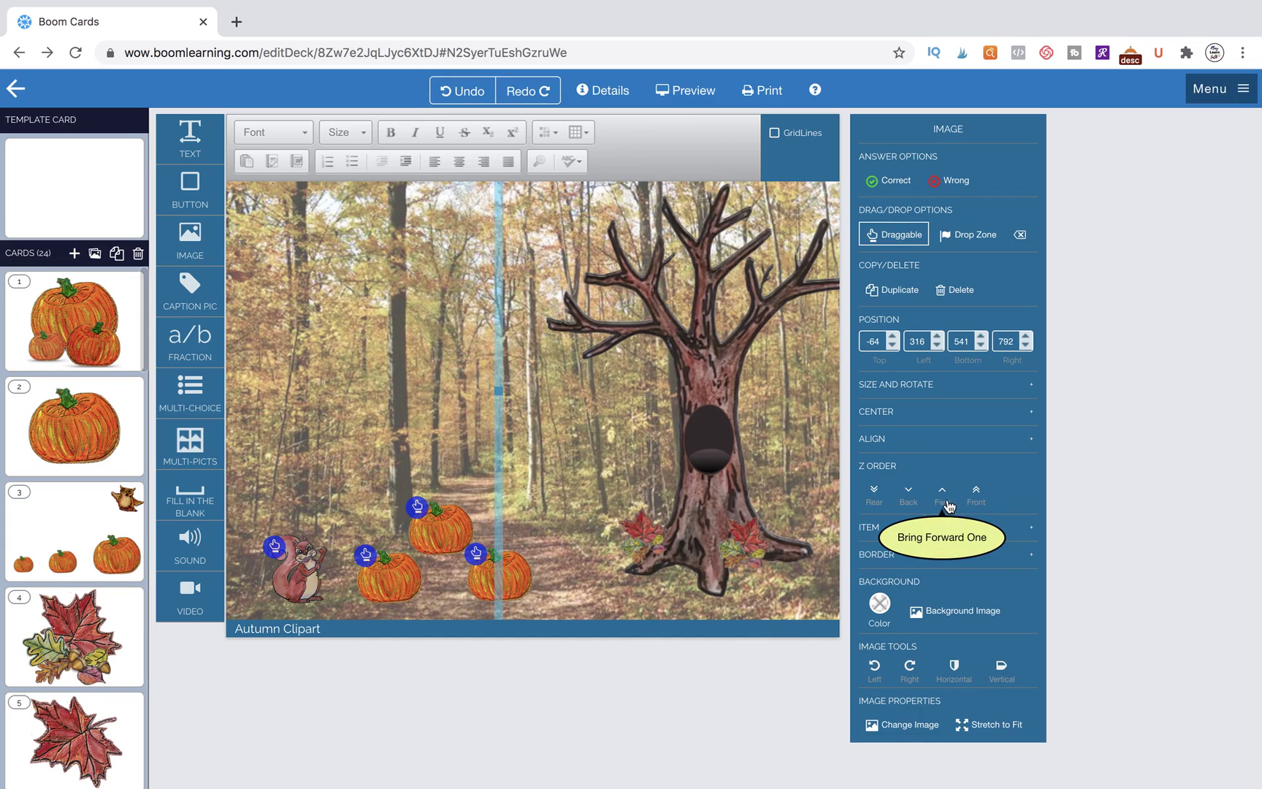
left_click(497, 584)
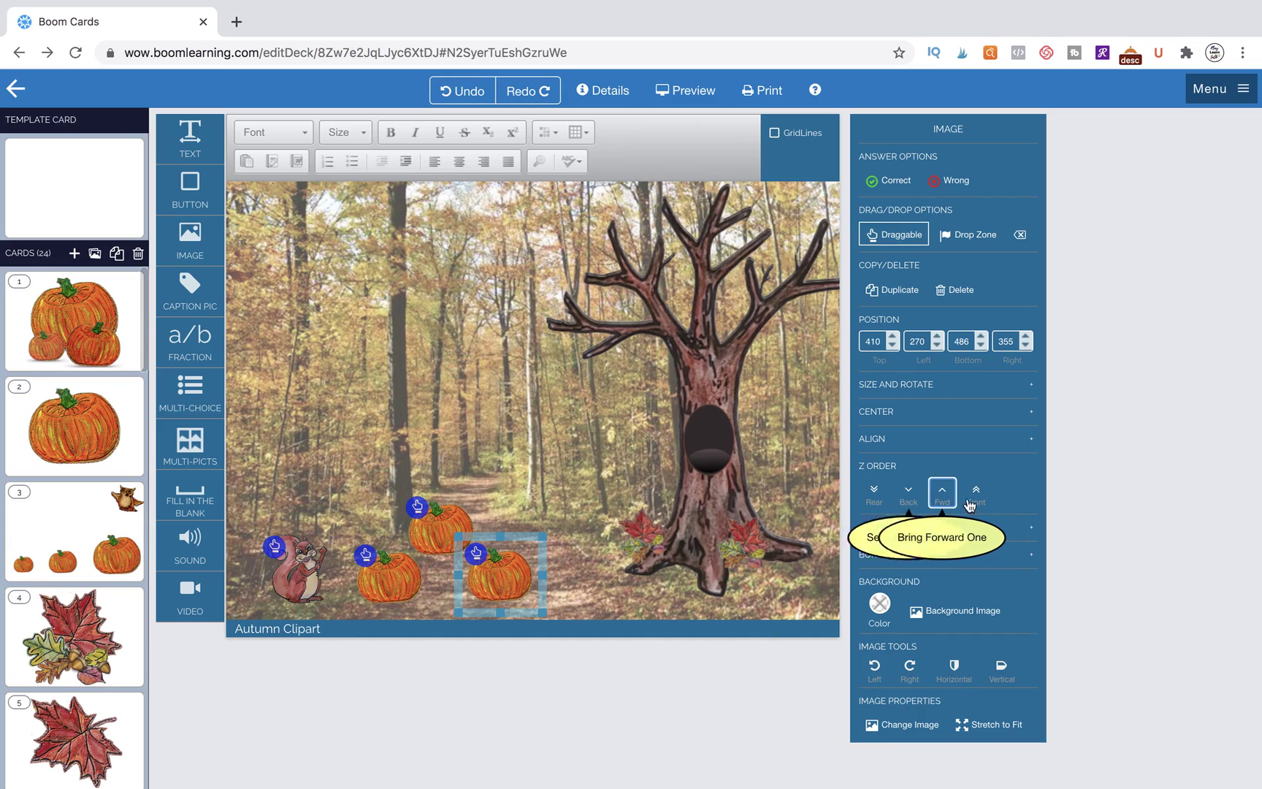
left_click(434, 558)
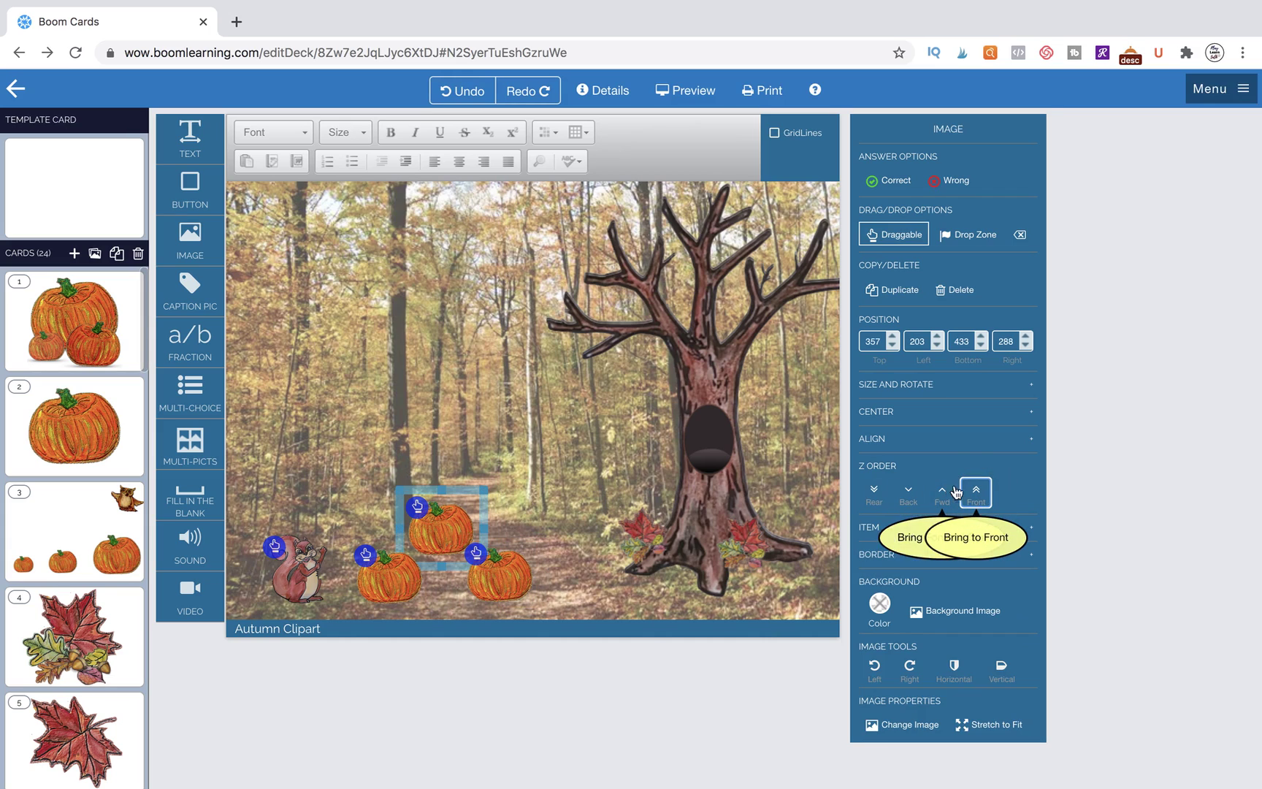
left_click(418, 590)
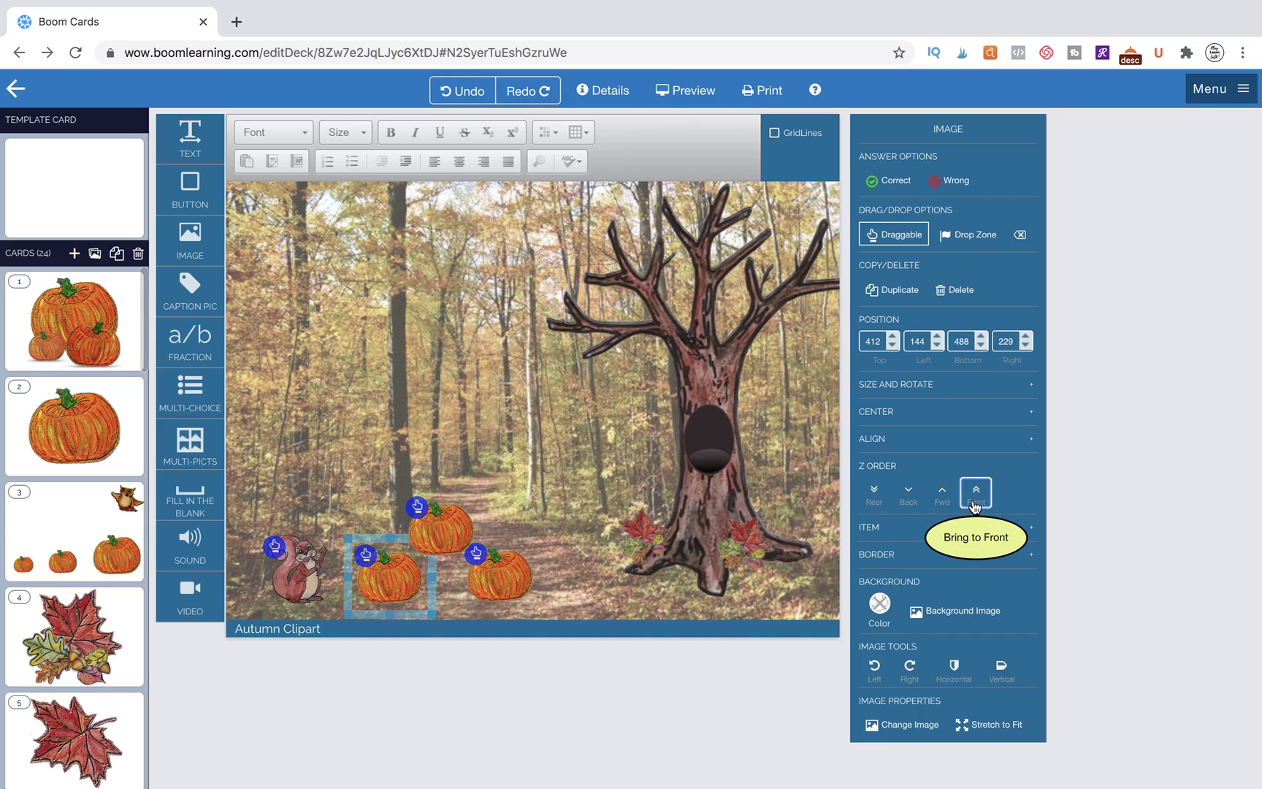
left_click(311, 580)
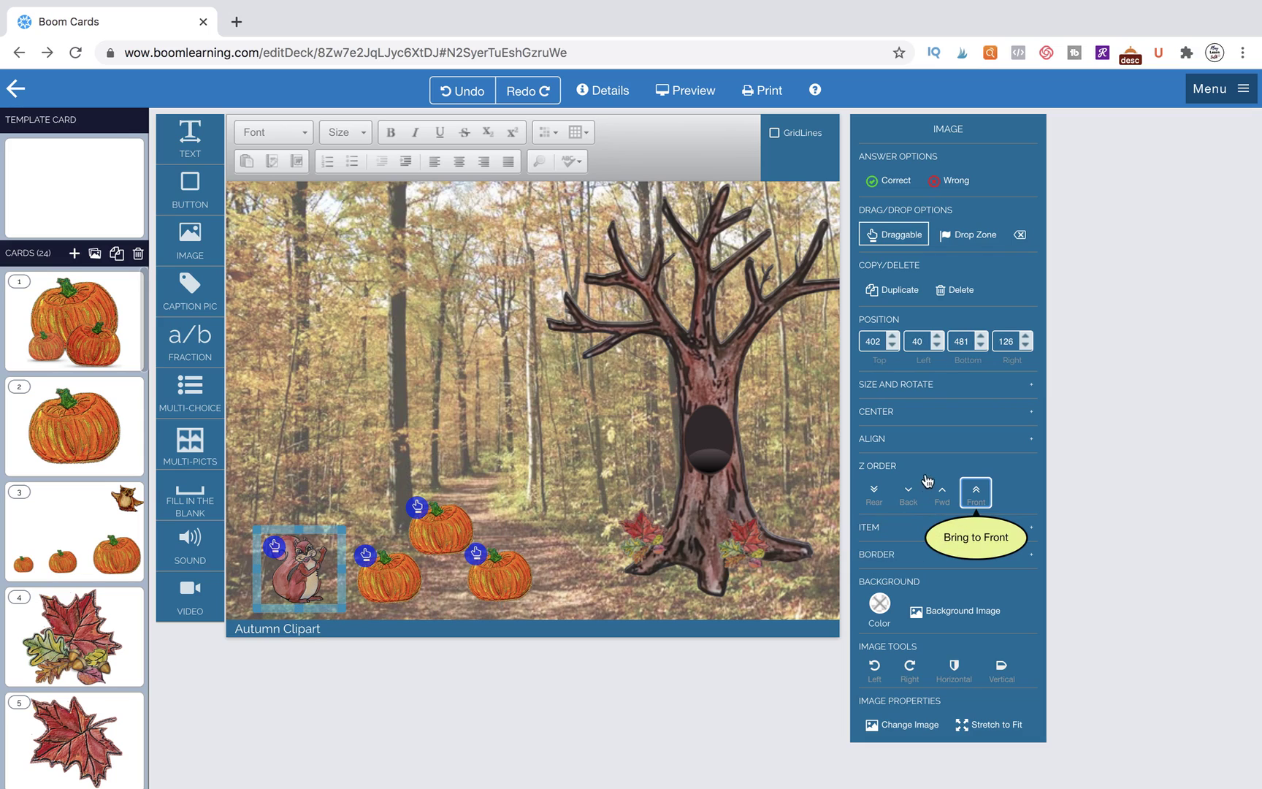
Step: Preview the card, stacking three pumpkins by the tree and dropping the squirrel into the hole, then quit
left_click(701, 92)
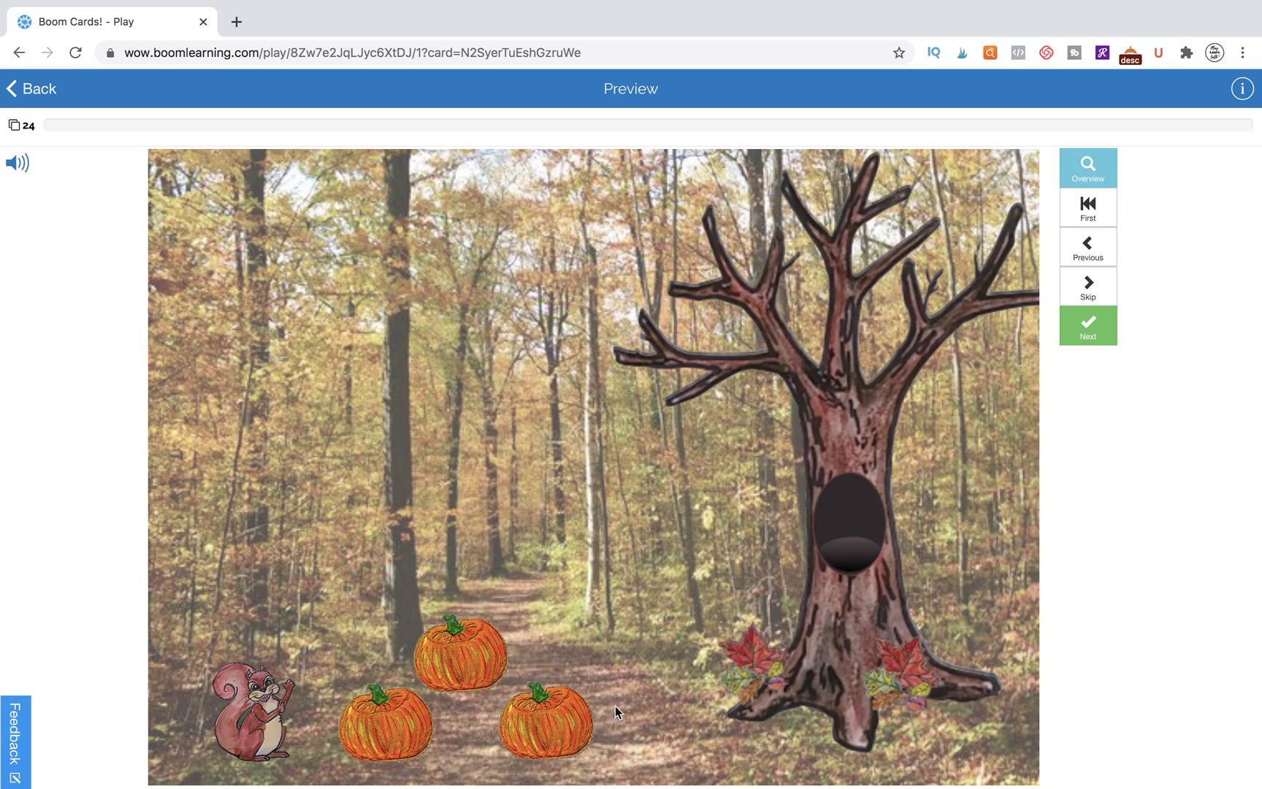
left_click_drag(556, 717, 767, 707)
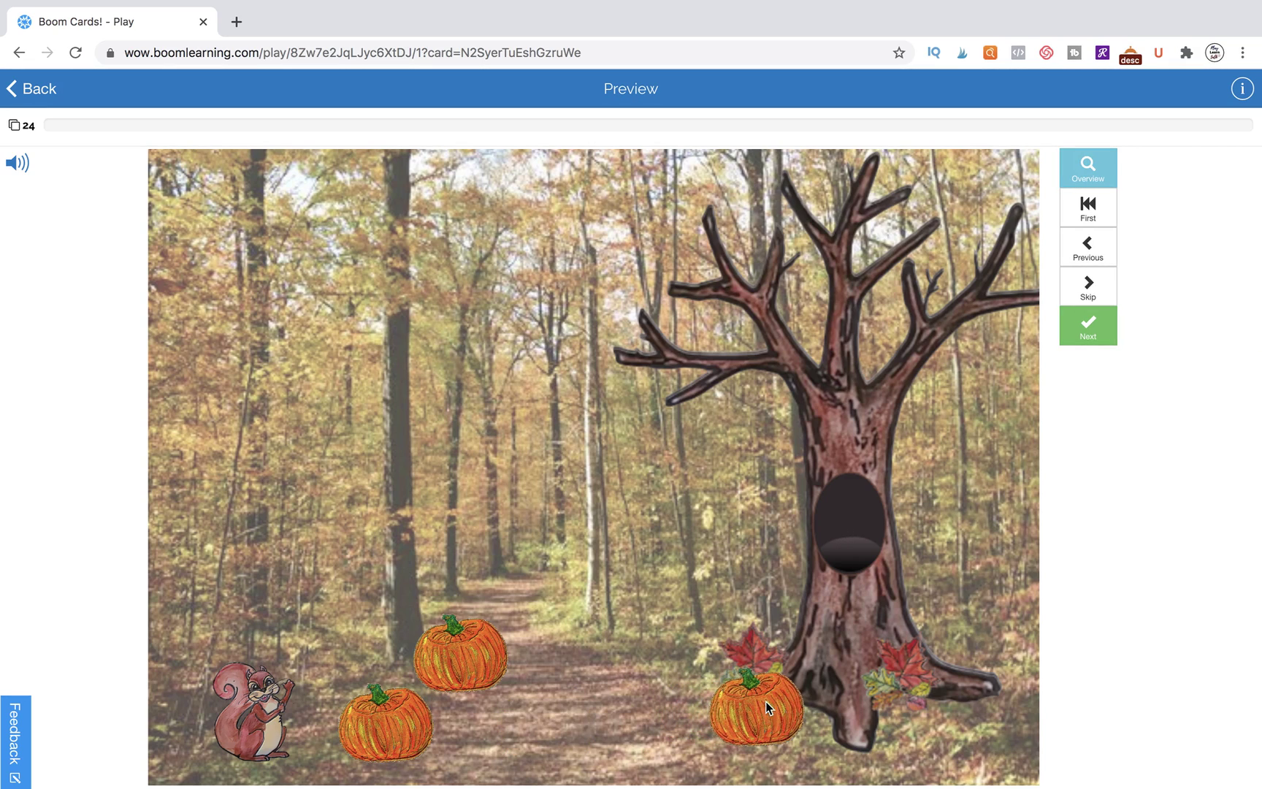
left_click_drag(468, 668, 763, 674)
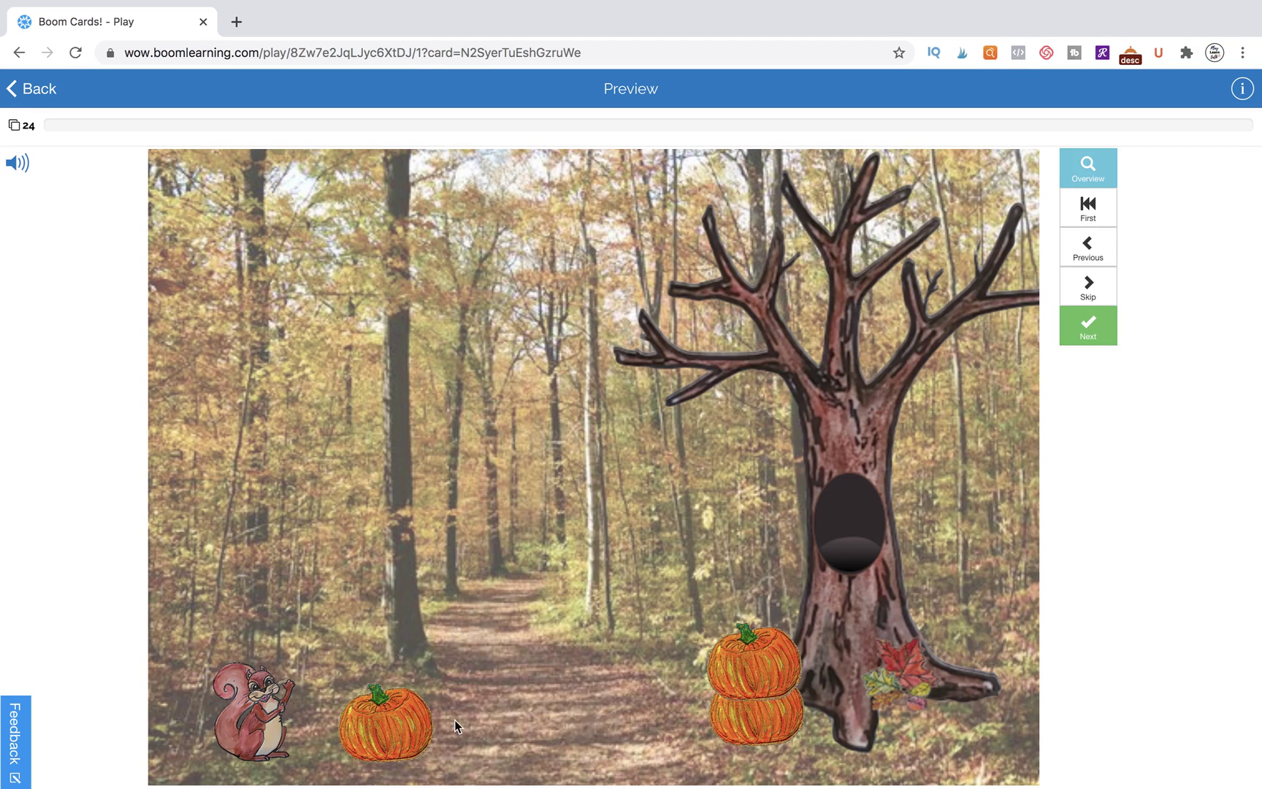
left_click_drag(406, 721, 769, 613)
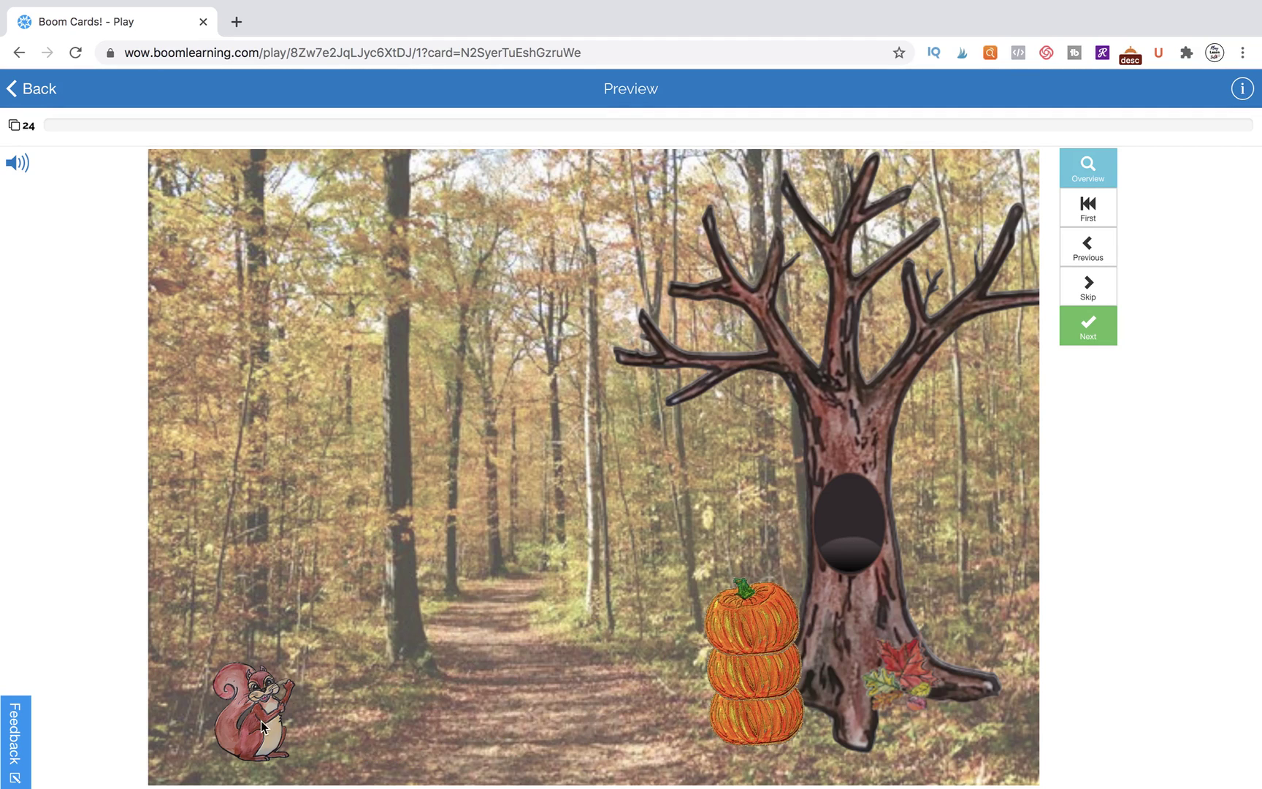
left_click_drag(261, 725, 858, 530)
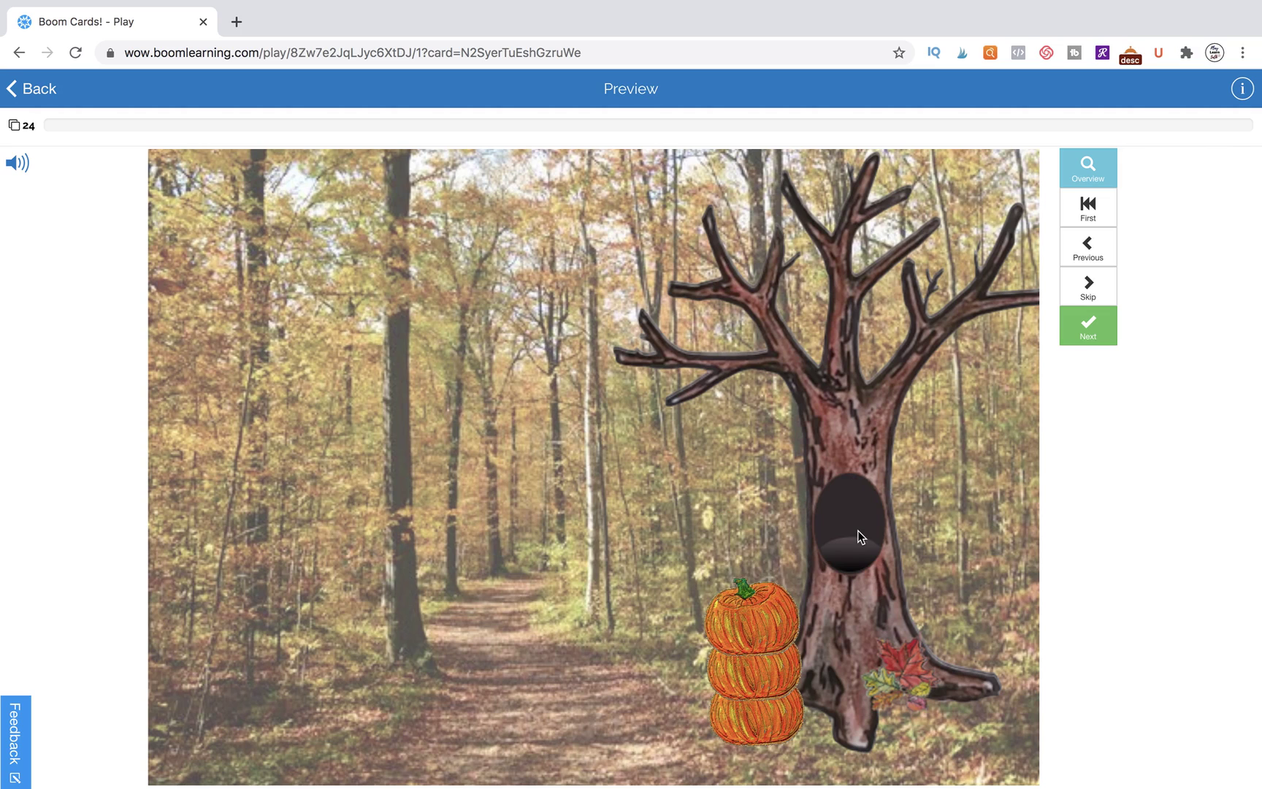
left_click(30, 90)
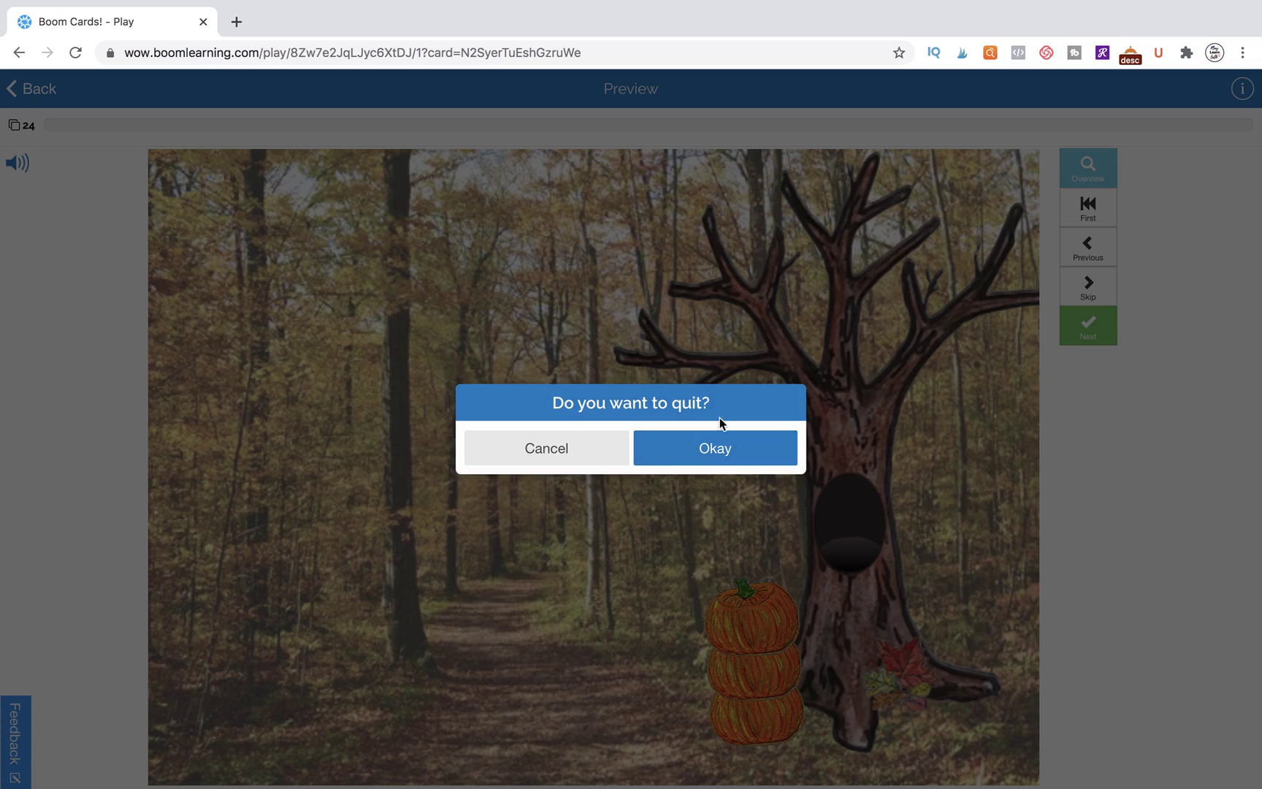
left_click(721, 452)
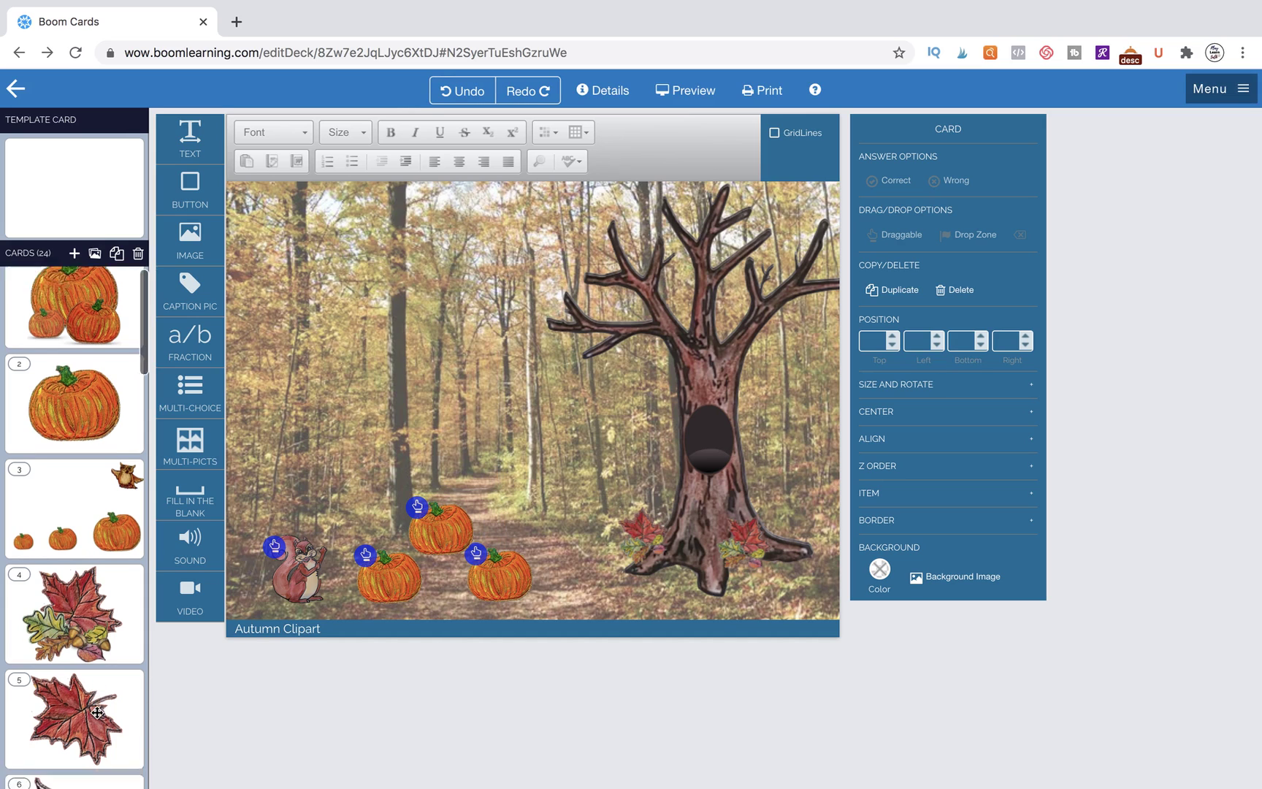
scroll(97, 712, "down", 20)
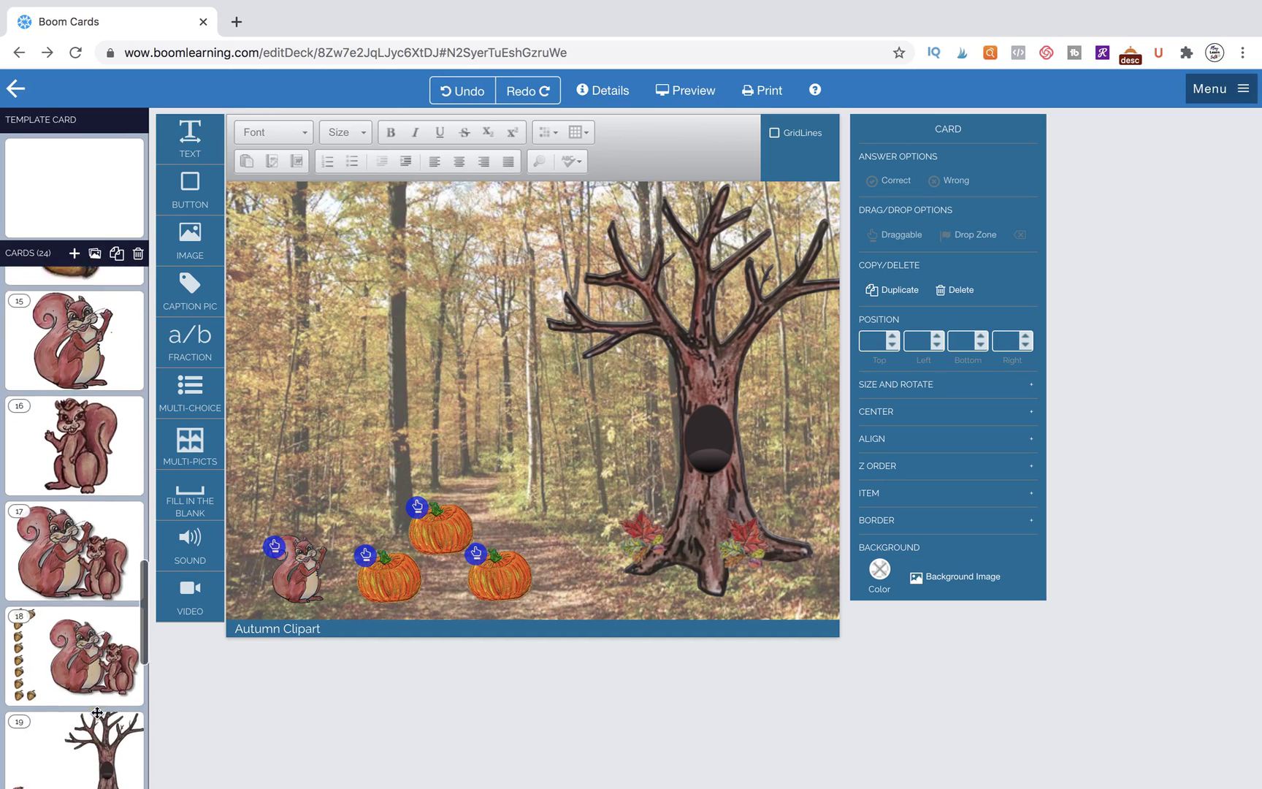
scroll(98, 712, "down", 8)
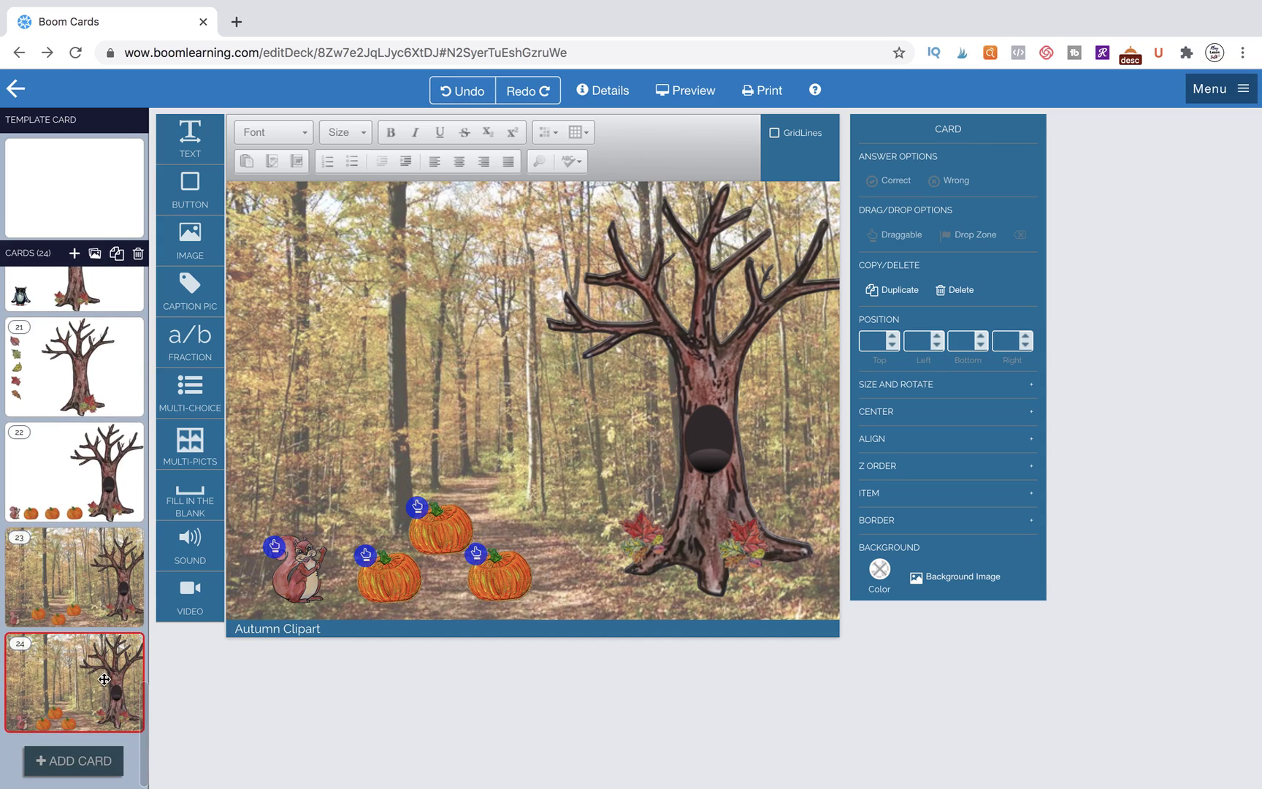